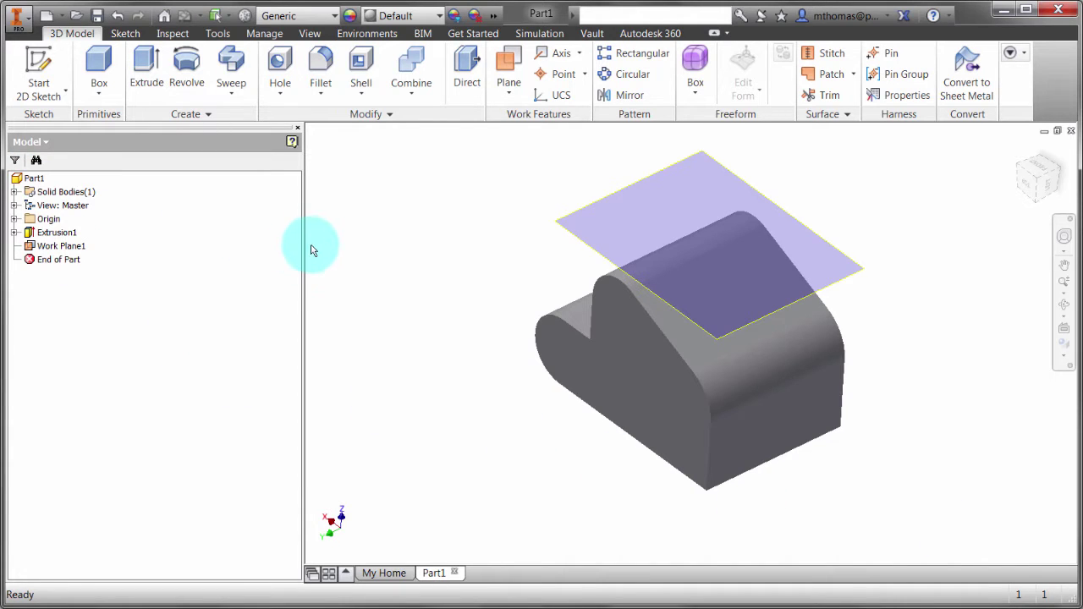
# Narrow the model browser panel so the graphics window gets more width.
pyautogui.moveTo(303, 246); pyautogui.dragTo(177, 249)
# Start Sketch2 on Work Plane1 and orient the view to face it from the front.
pyautogui.click(38, 74)
pyautogui.click(559, 201)
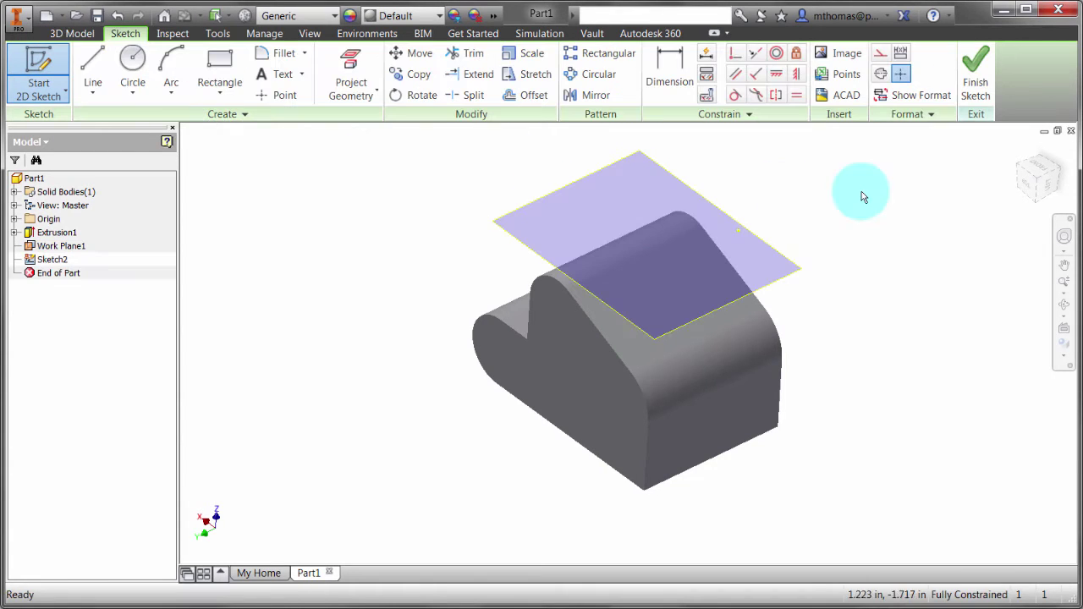
pyautogui.click(1063, 330)
pyautogui.click(59, 260)
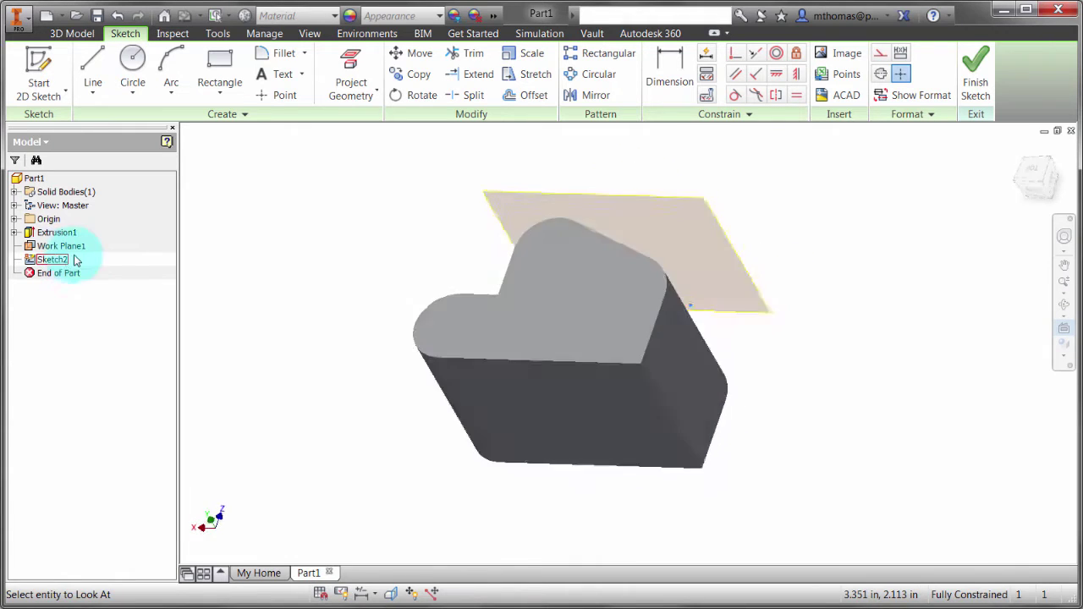
pyautogui.click(1041, 162)
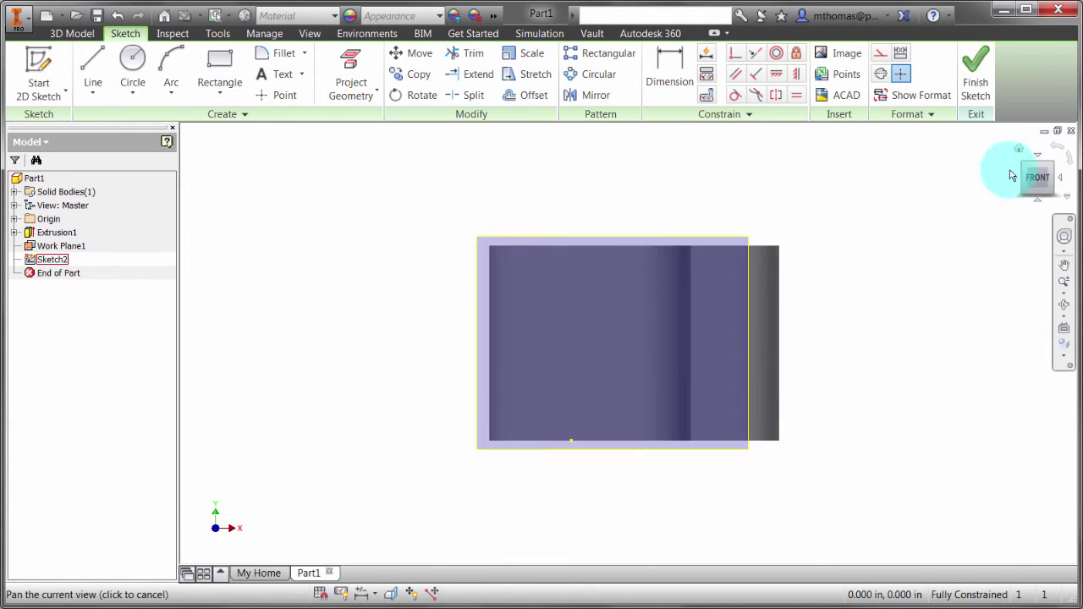
pyautogui.moveTo(443, 218); pyautogui.dragTo(391, 201, button='middle')
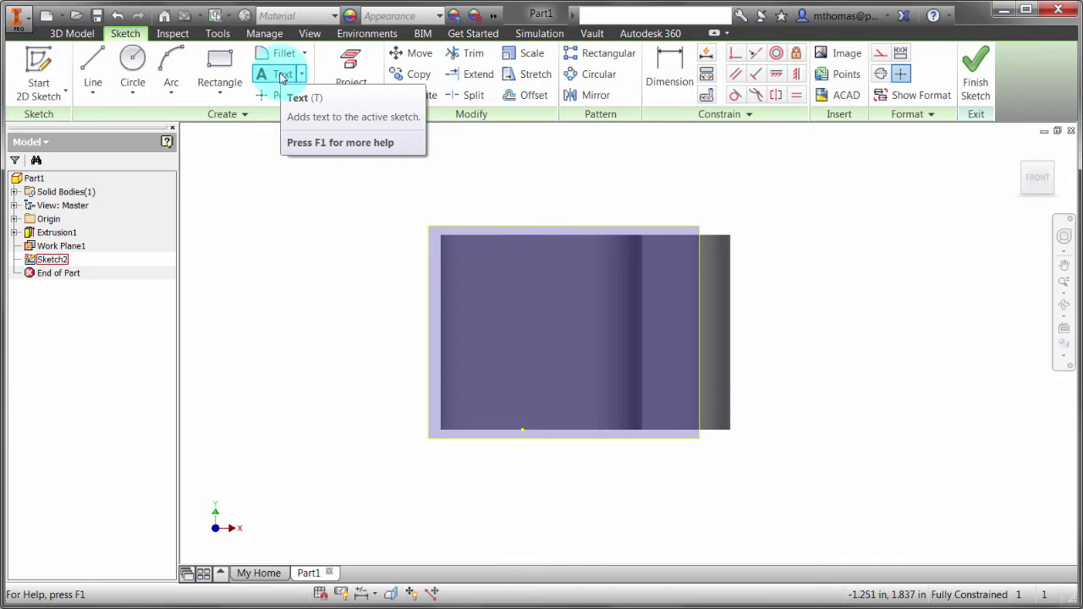
# Create a sketch text box by picking its two opposite corners on the part.
pyautogui.click(282, 76)
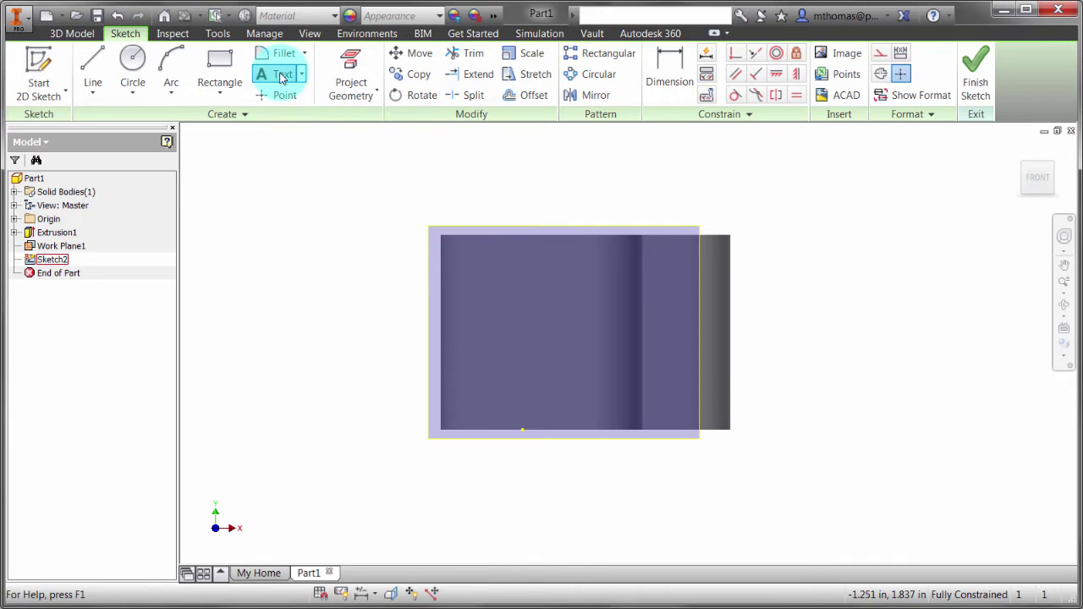
pyautogui.click(511, 299)
pyautogui.click(710, 352)
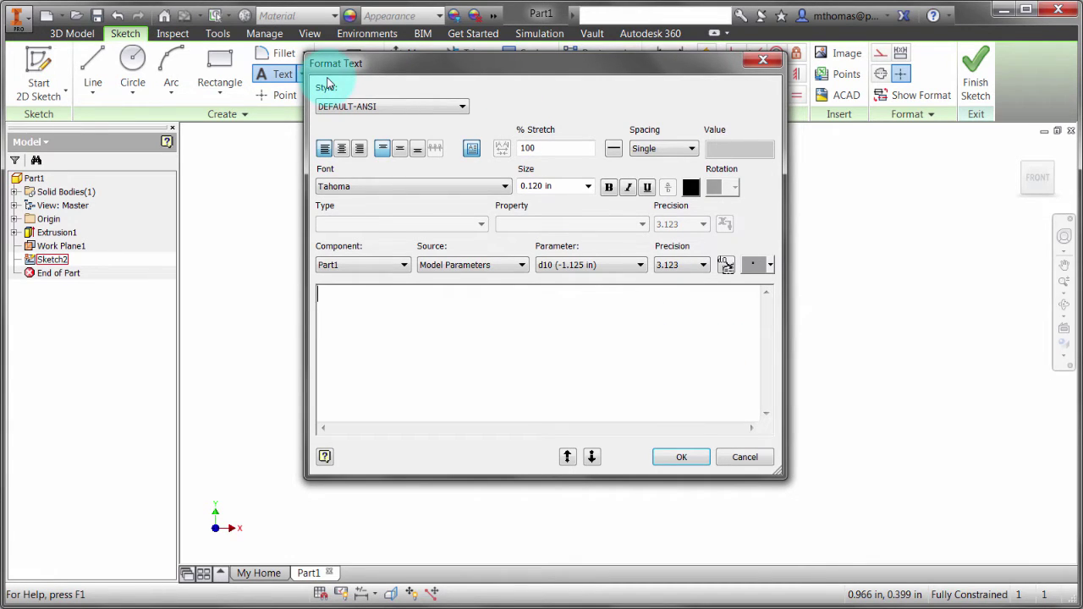
# Keep the DEFAULT-ANSI style, set size to 0.050 in, and enter 'PLACE TEXT HERE'.
pyautogui.click(369, 108)
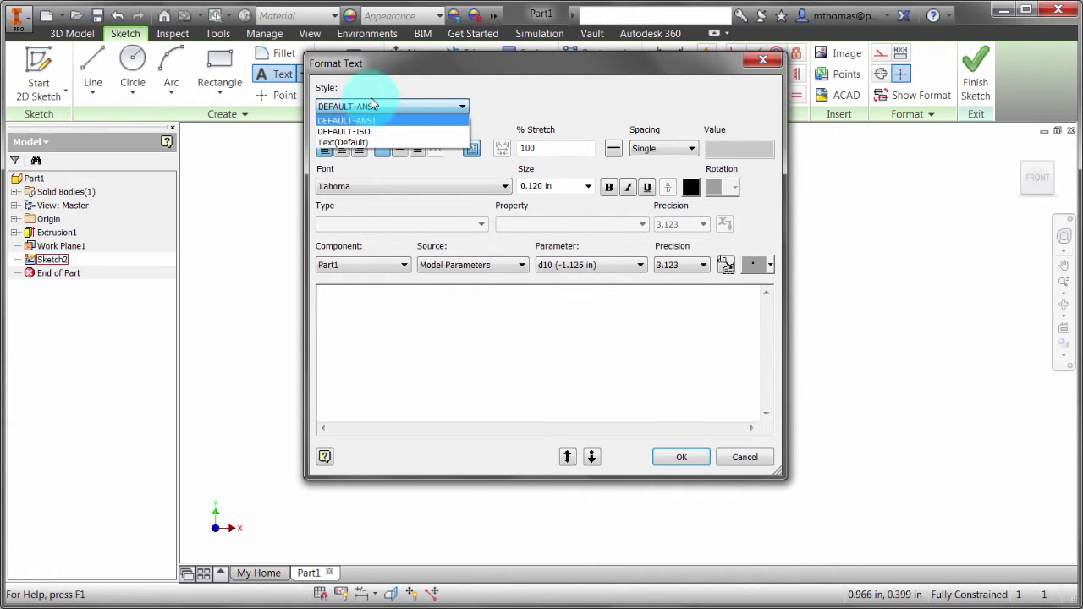
pyautogui.click(387, 82)
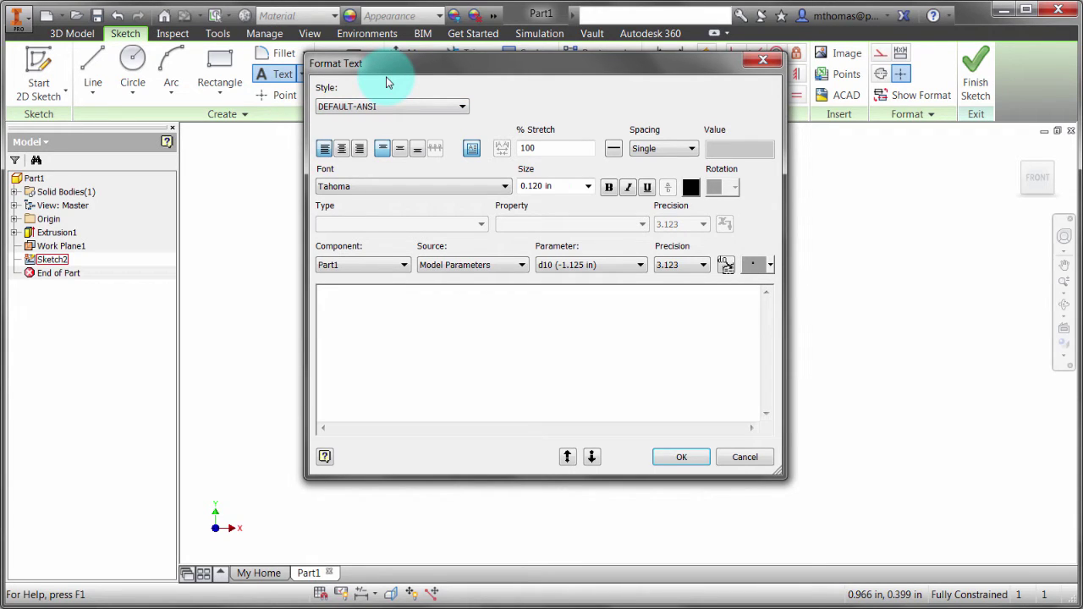
pyautogui.click(565, 185)
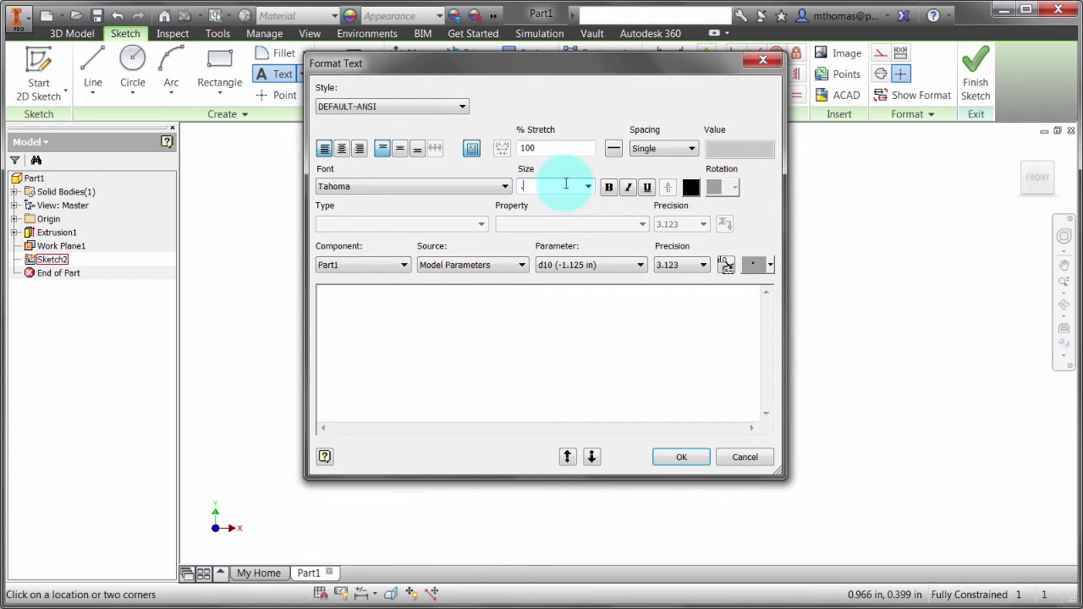
pyautogui.click(546, 304)
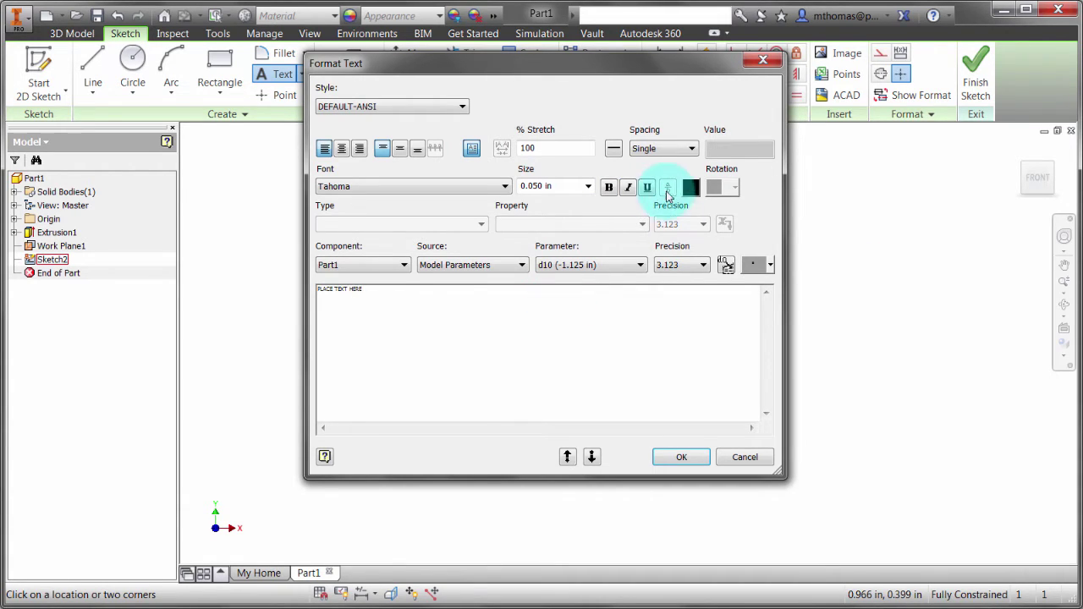
# Make the word TEXT bold in the Technic font.
pyautogui.click(568, 458)
pyautogui.click(567, 458)
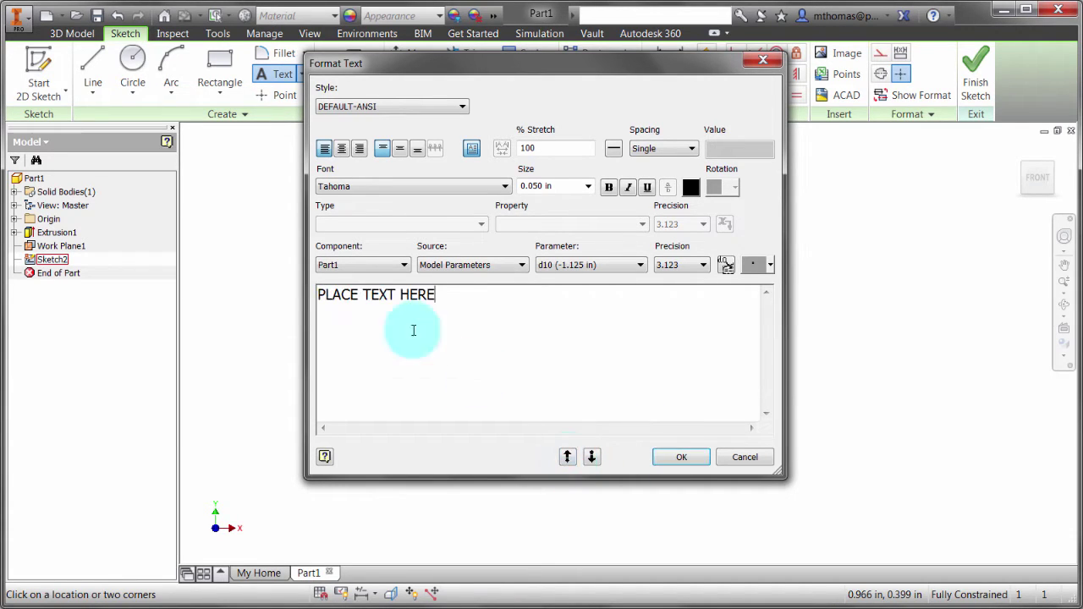
pyautogui.moveTo(397, 298); pyautogui.dragTo(373, 294)
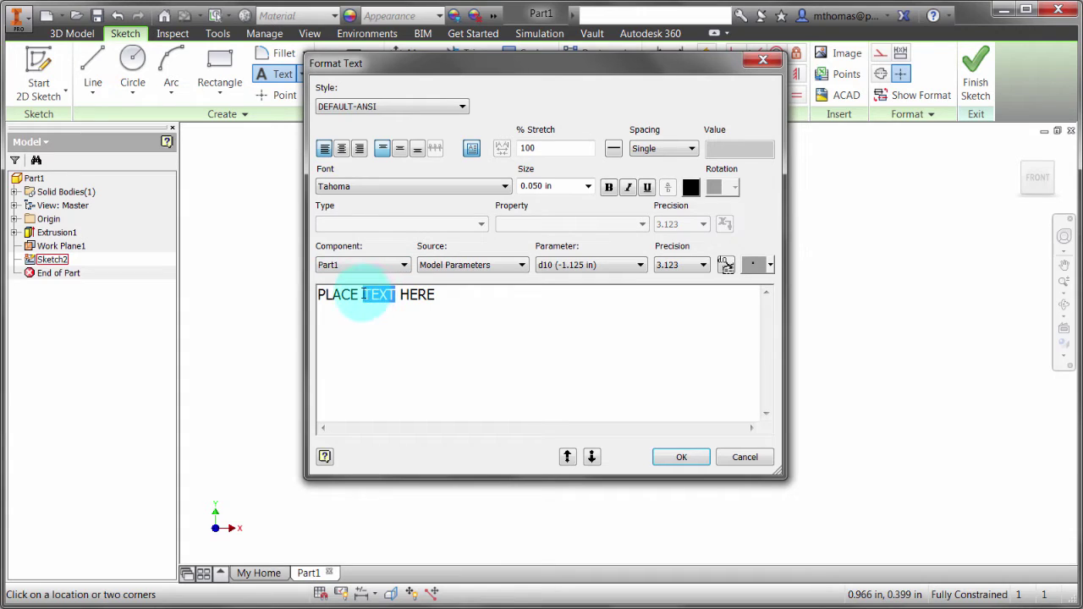
pyautogui.click(611, 187)
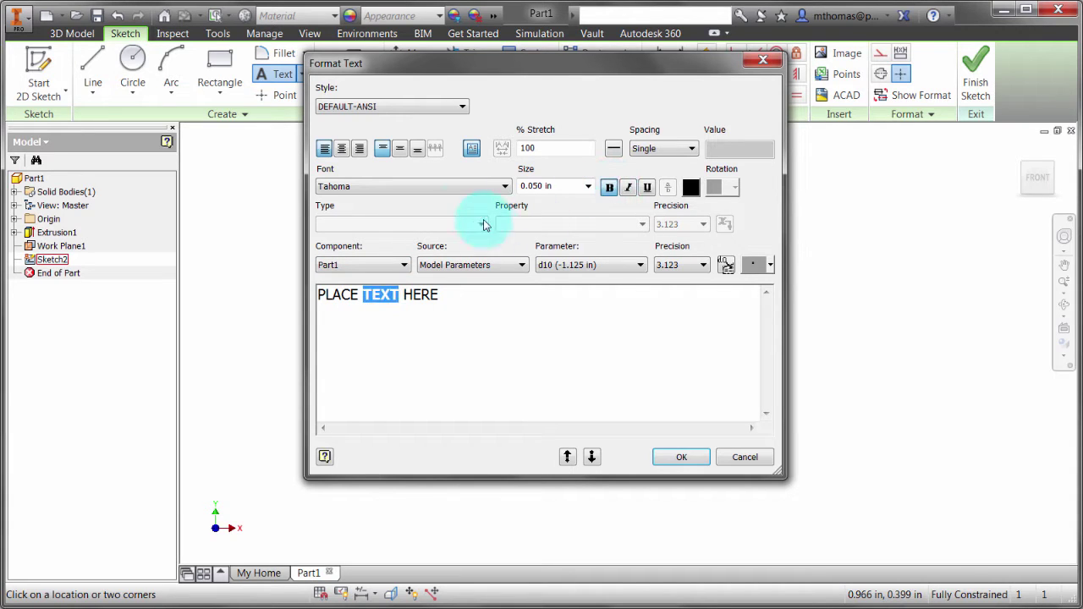
pyautogui.click(427, 188)
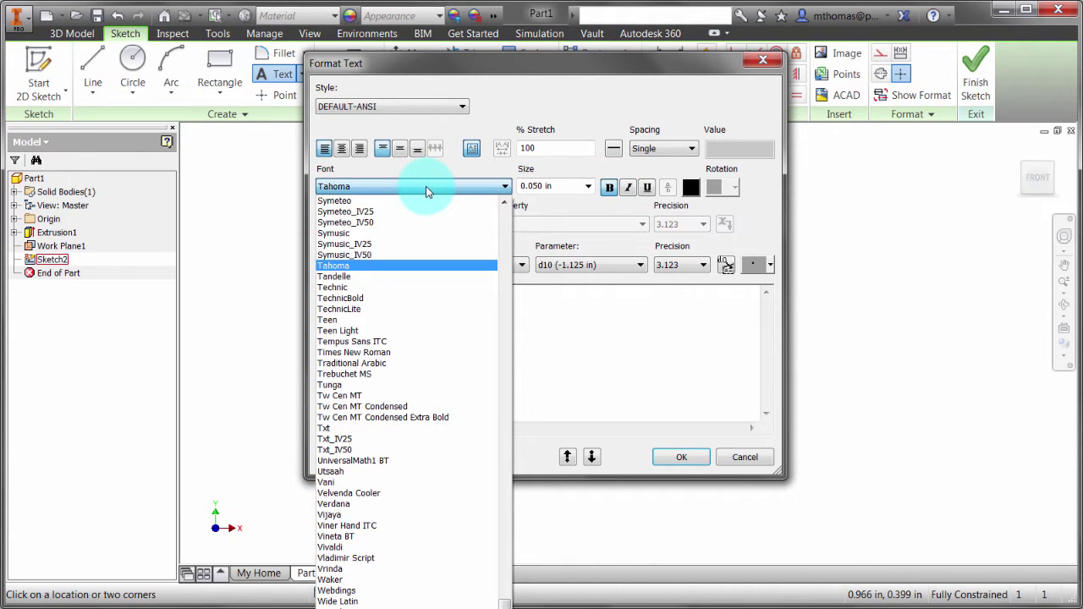
pyautogui.click(415, 287)
pyautogui.click(422, 341)
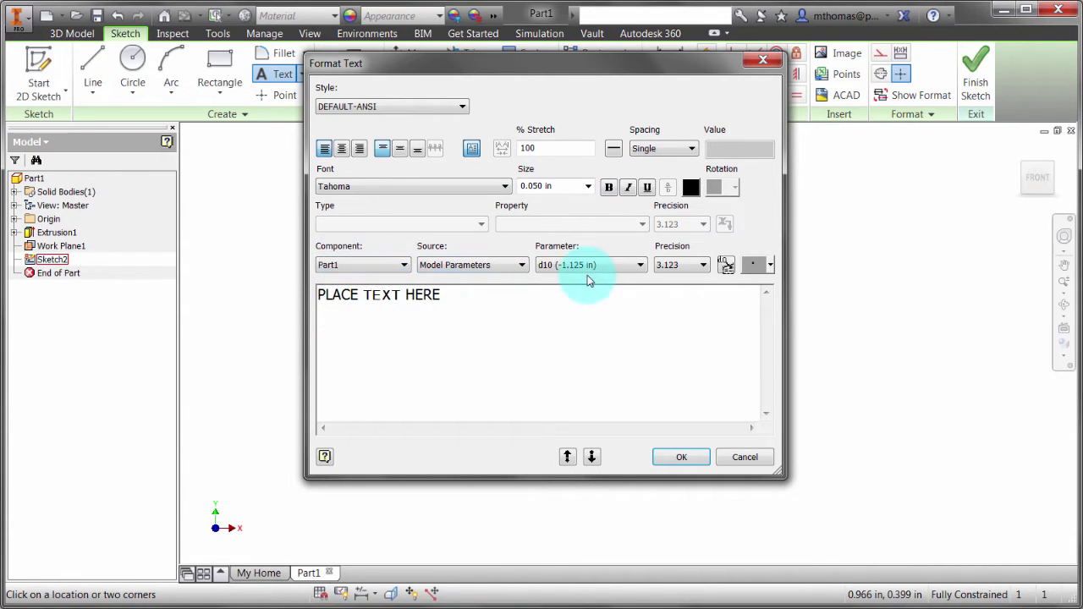
# Append the d10 parameter value -1.125 and place the text in Sketch2.
pyautogui.click(726, 265)
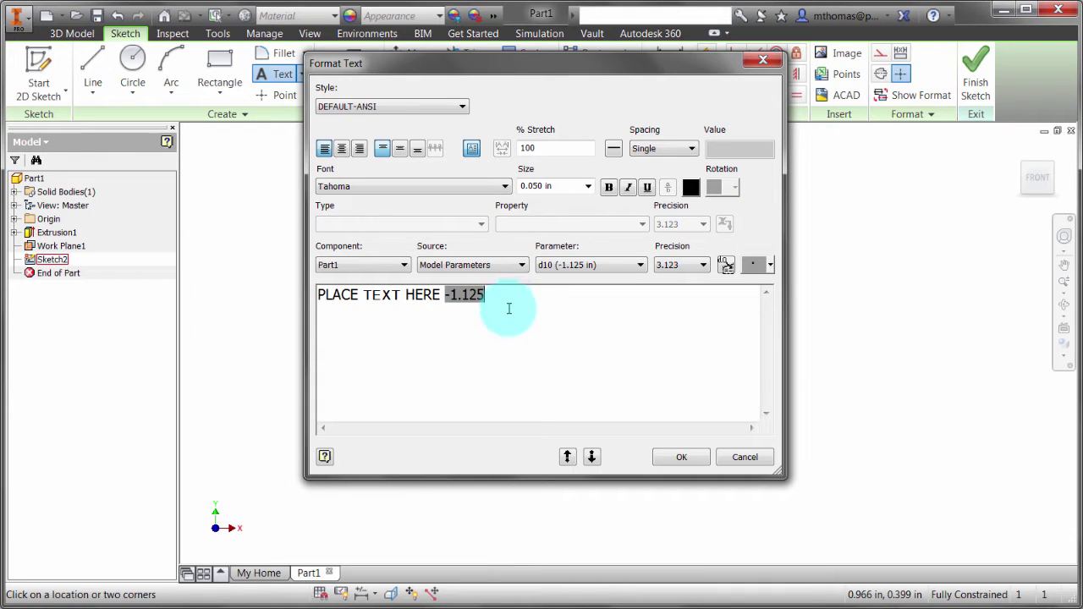
pyautogui.click(473, 307)
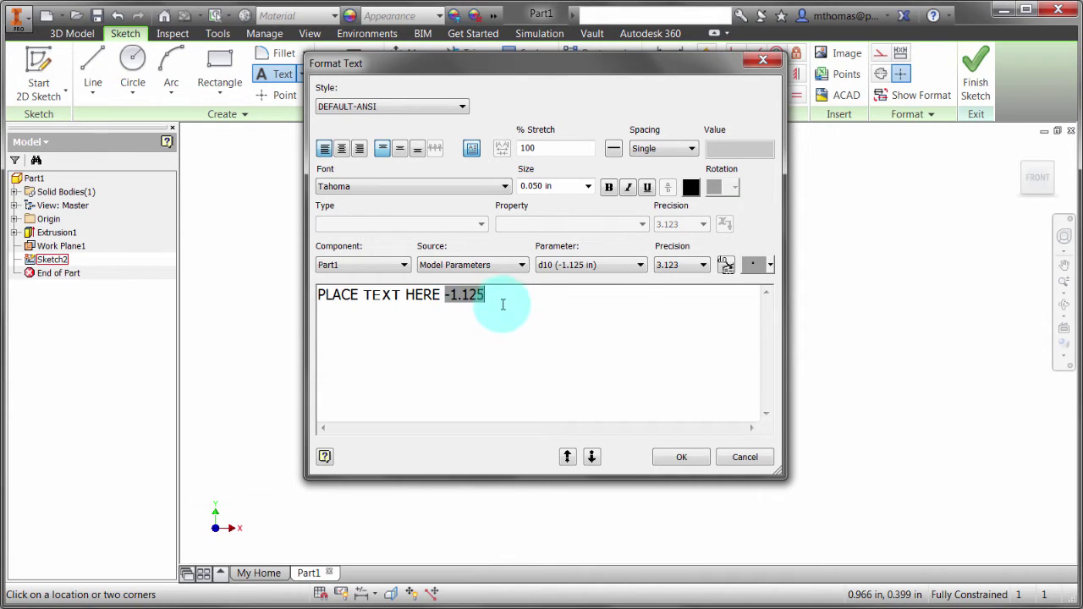
pyautogui.click(682, 457)
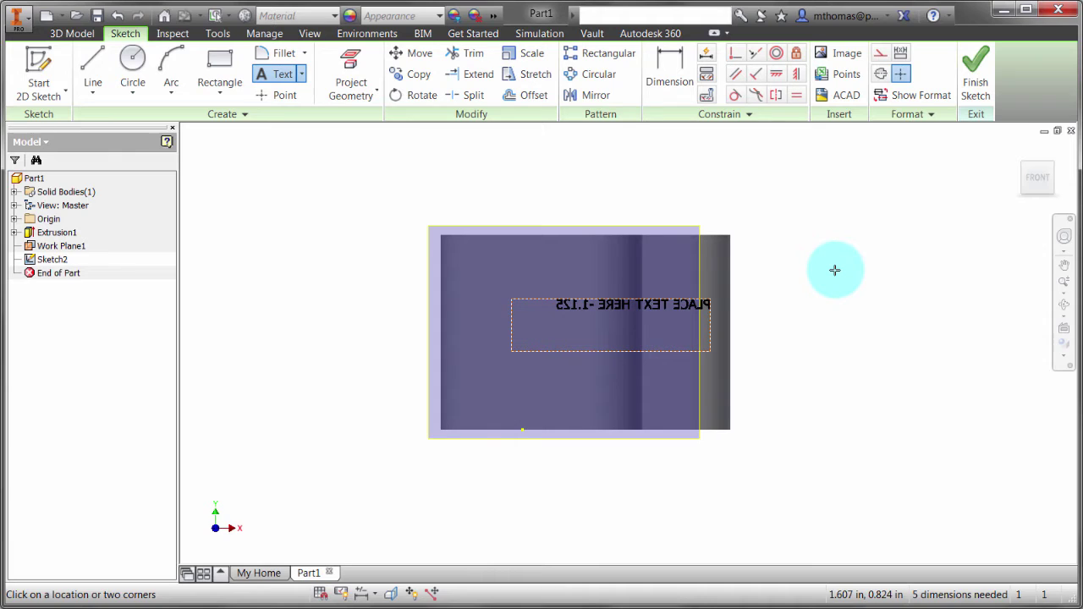
# Finish the sketch and flip the normal of Work Plane1.
pyautogui.press('Escape')
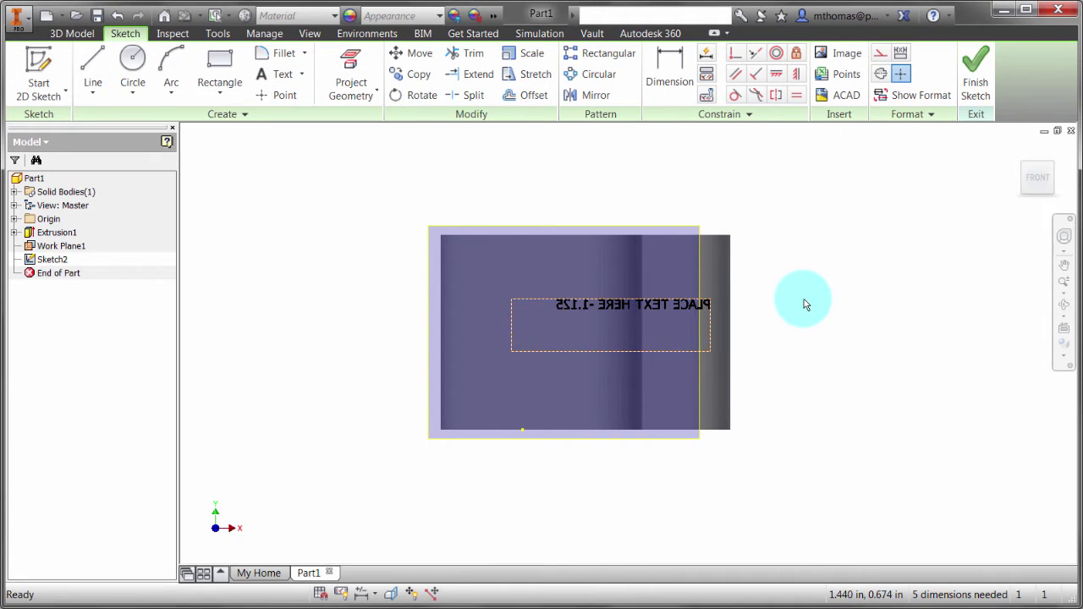
pyautogui.scroll(-3, 779, 330)
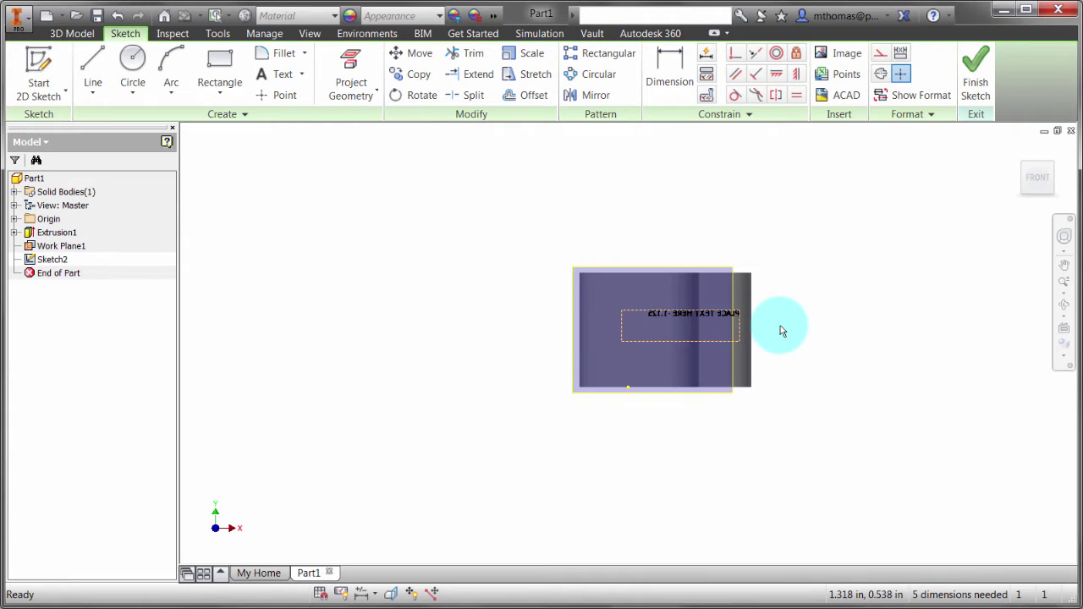
pyautogui.click(977, 72)
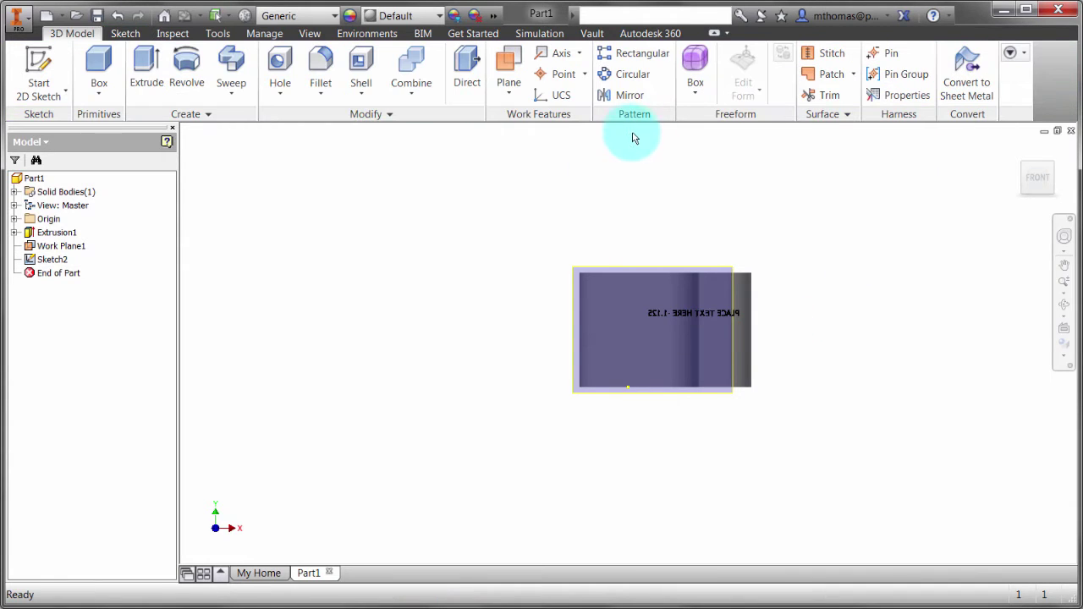
pyautogui.keyDown('shift'); pyautogui.moveTo(452, 265); pyautogui.dragTo(478, 271, button='middle'); pyautogui.keyUp('shift')
pyautogui.rightClick(478, 271)
pyautogui.click(483, 449)
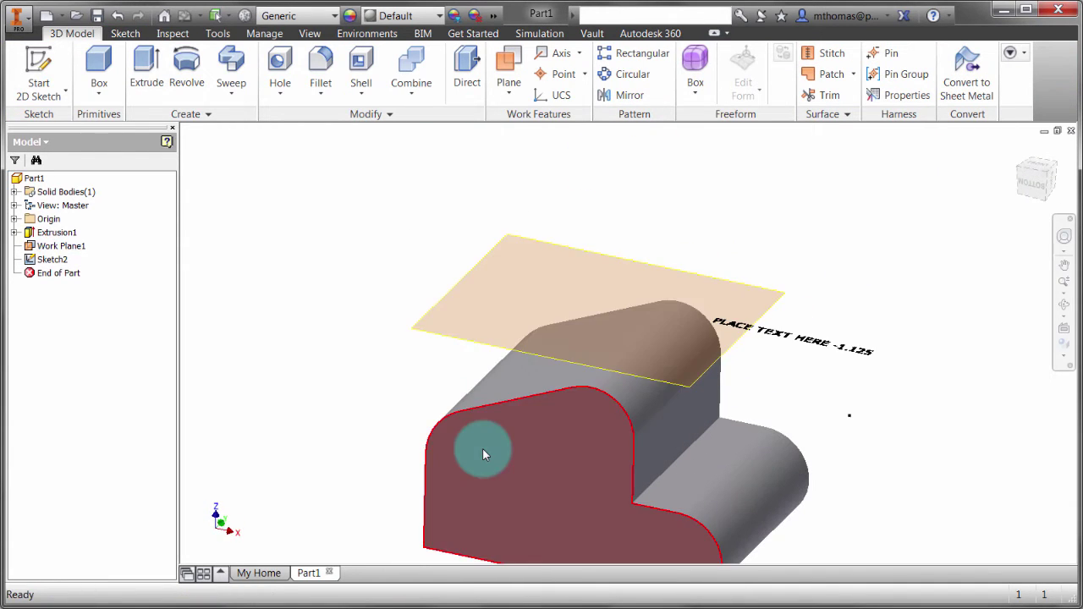
# Reopen Sketch2 in the front view and move the text box left onto the part.
pyautogui.doubleClick(48, 258)
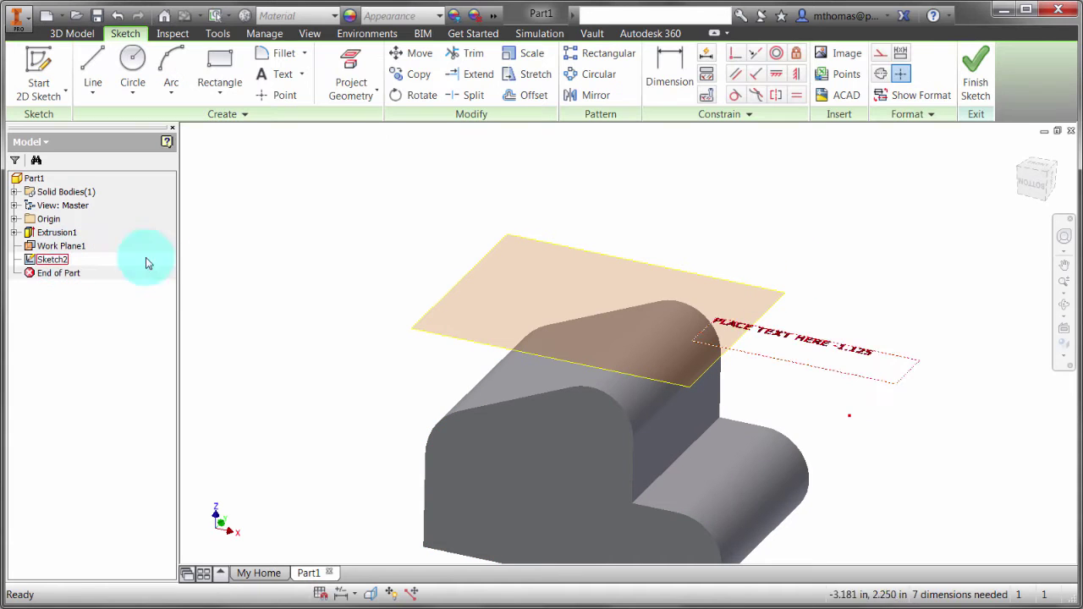
pyautogui.click(1037, 172)
pyautogui.scroll(3, 702, 313)
pyautogui.moveTo(715, 294); pyautogui.dragTo(454, 291)
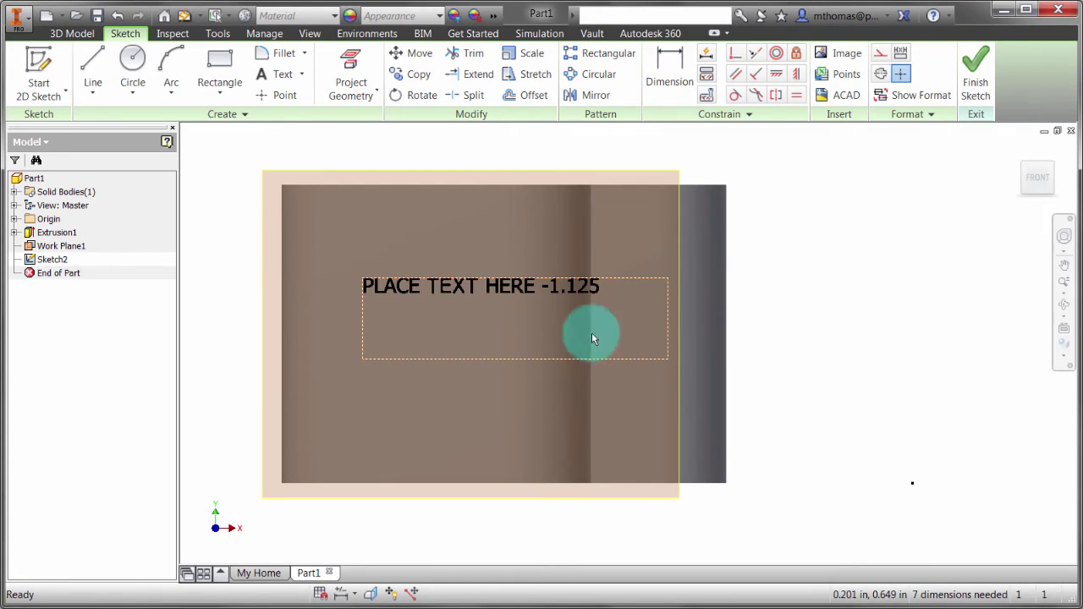
# Fit the text frame to the text and set vertical centre justification.
pyautogui.doubleClick(508, 289)
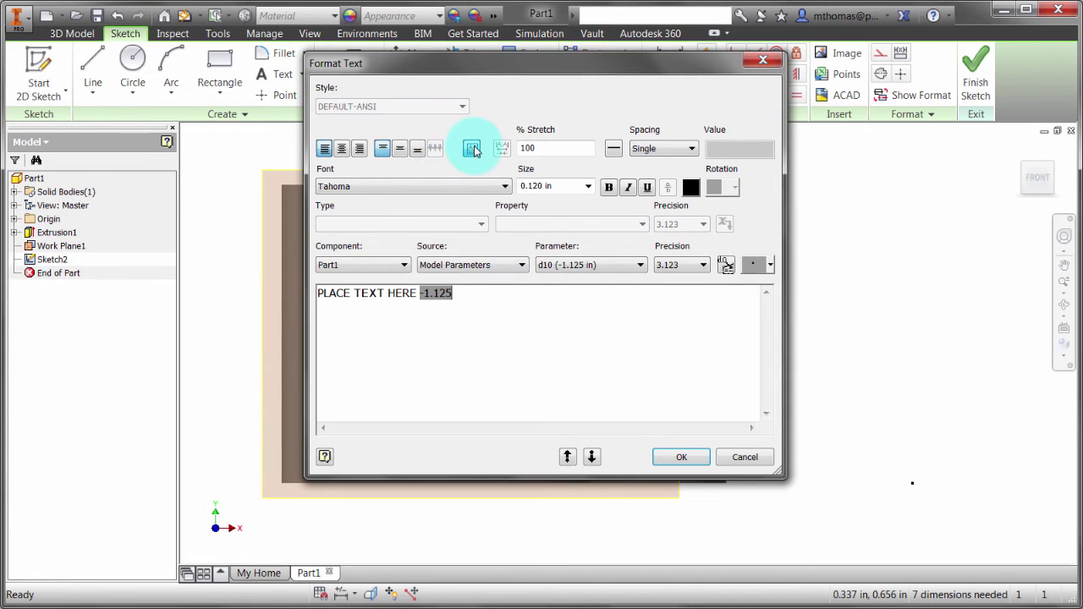
pyautogui.click(473, 149)
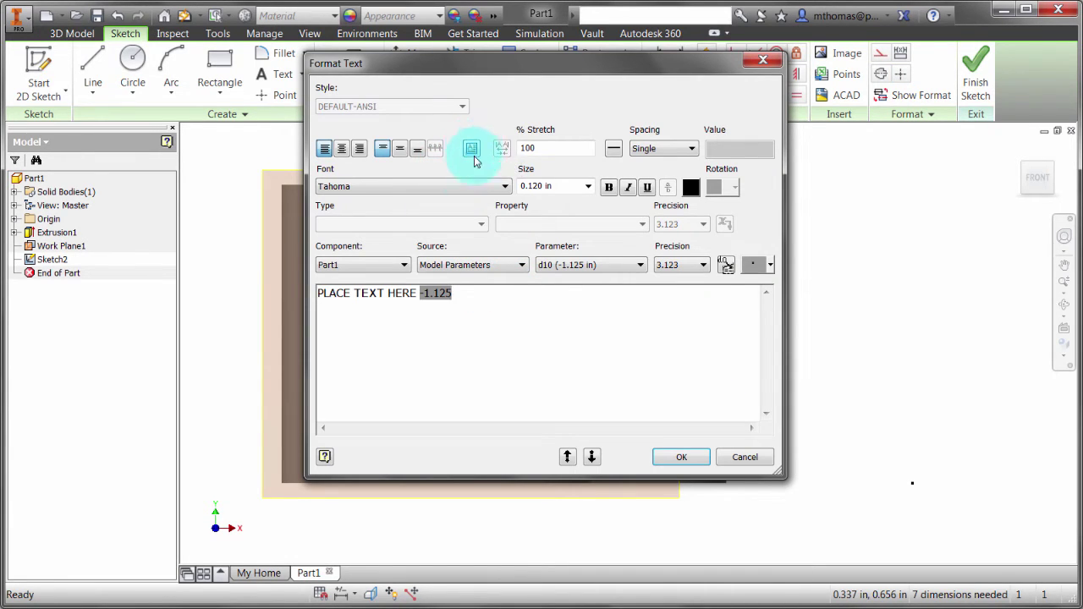
pyautogui.click(665, 453)
pyautogui.press('Escape')
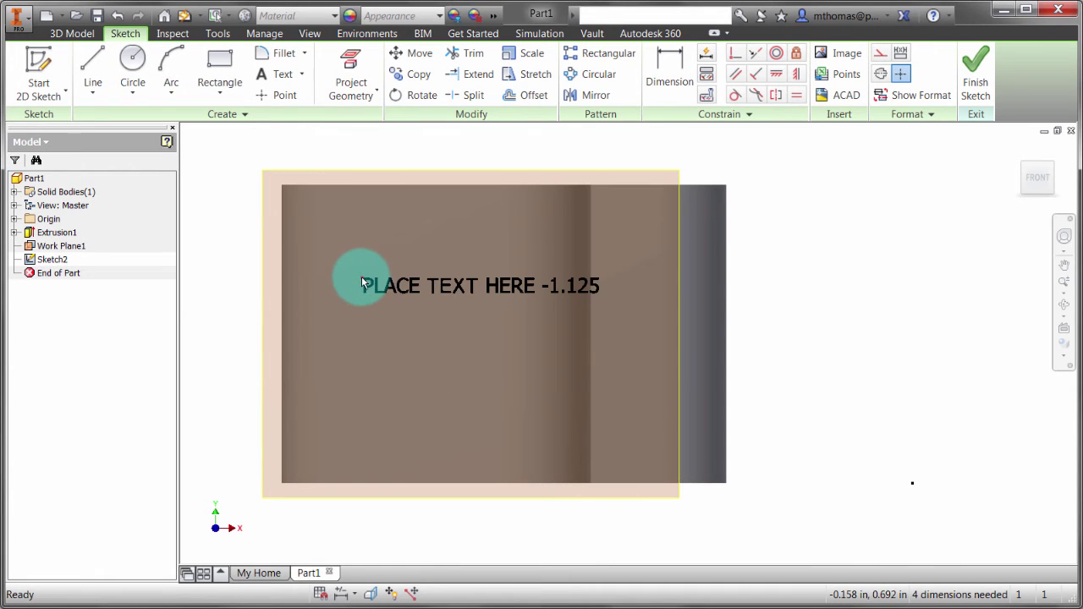
pyautogui.doubleClick(363, 283)
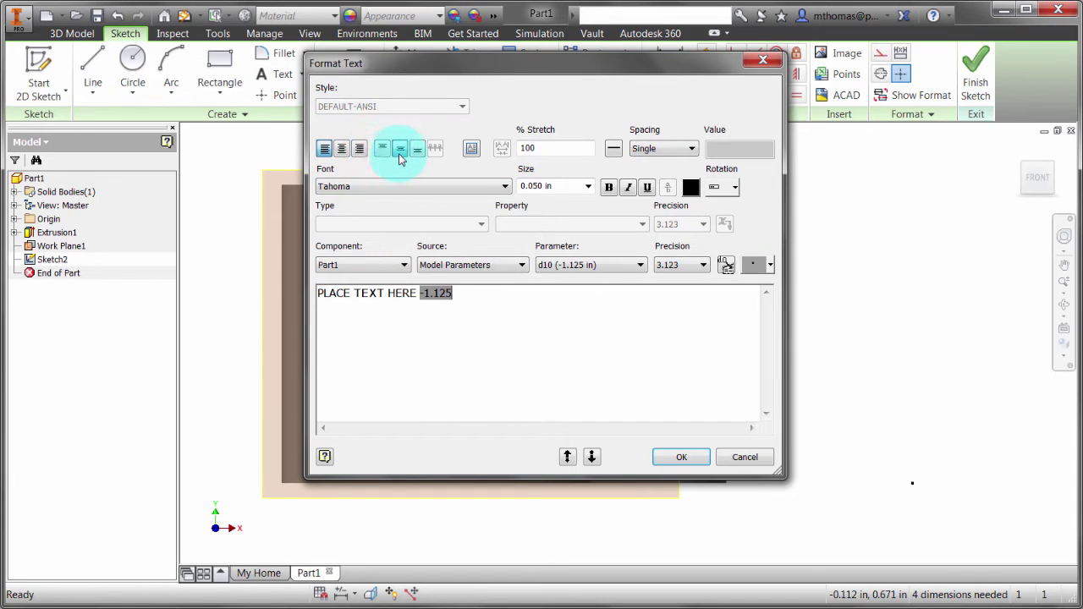
pyautogui.click(682, 457)
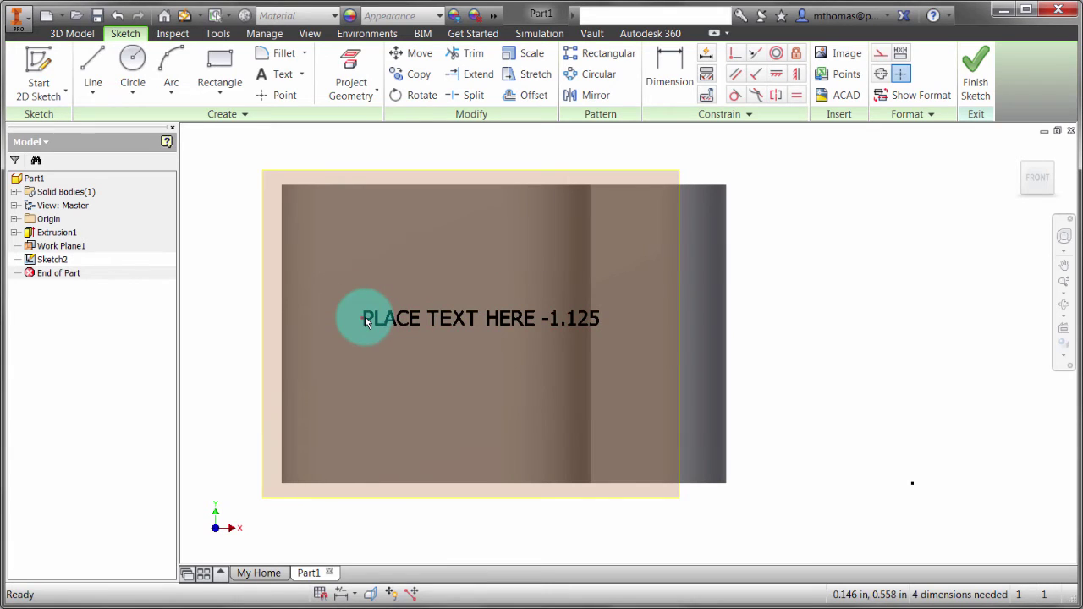
# Dimension the text start 0.250 in from the part's left edge.
pyautogui.press('d')
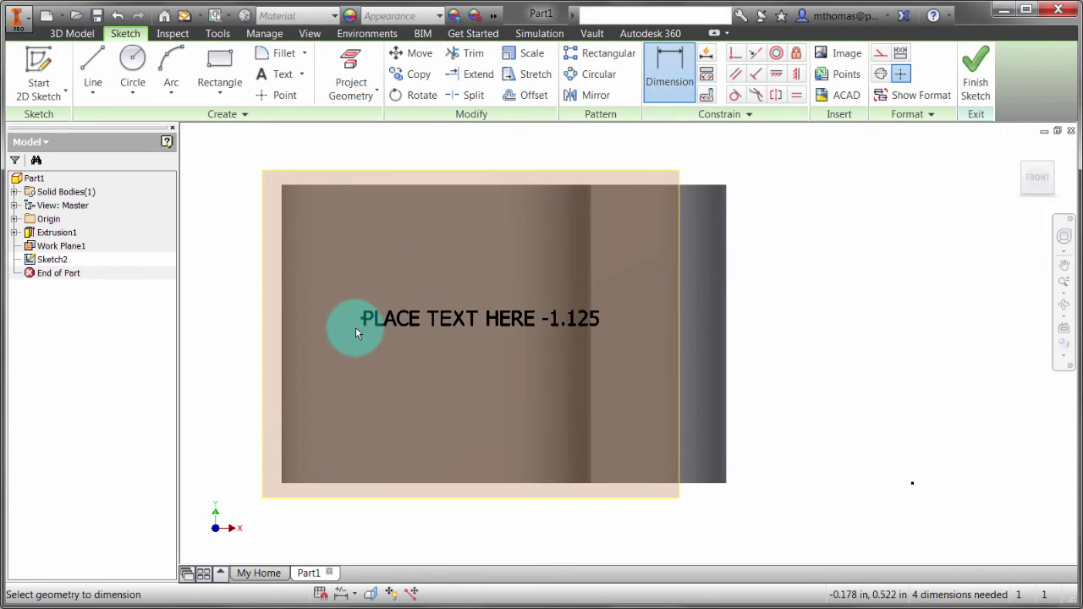
pyautogui.click(281, 285)
pyautogui.click(362, 318)
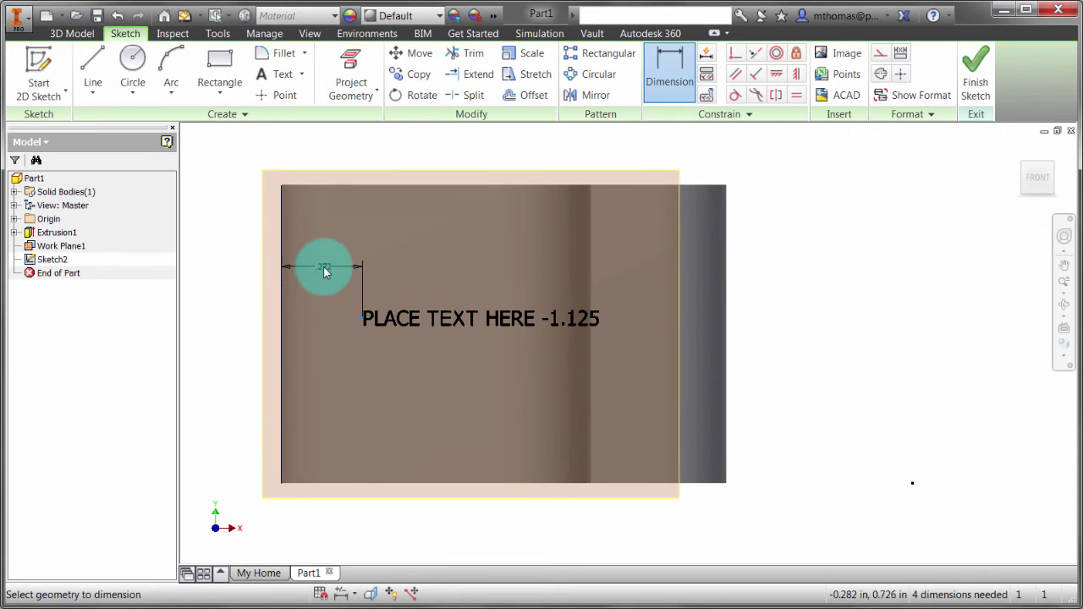
pyautogui.click(328, 264)
pyautogui.write('.25')
pyautogui.press('Return')
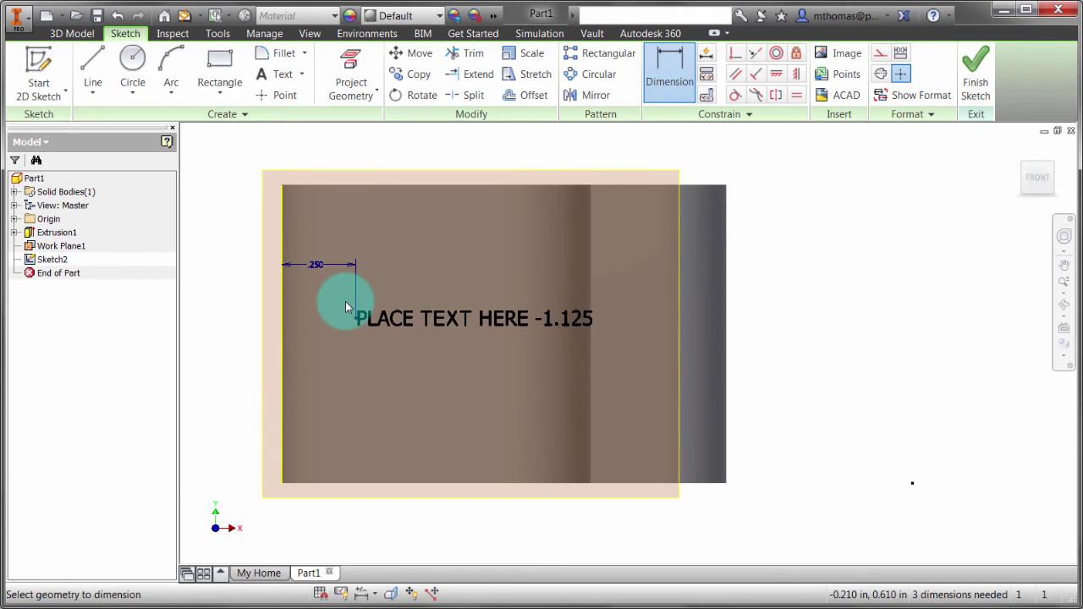
# Constrain the text's insertion point horizontal with the left edge's point.
pyautogui.click(776, 74)
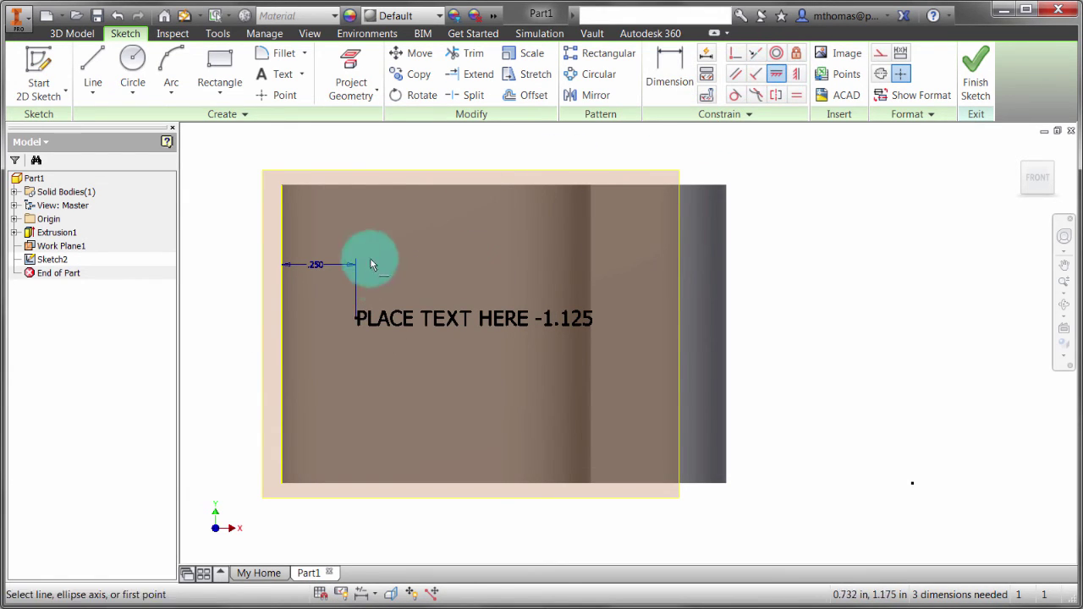
pyautogui.click(358, 319)
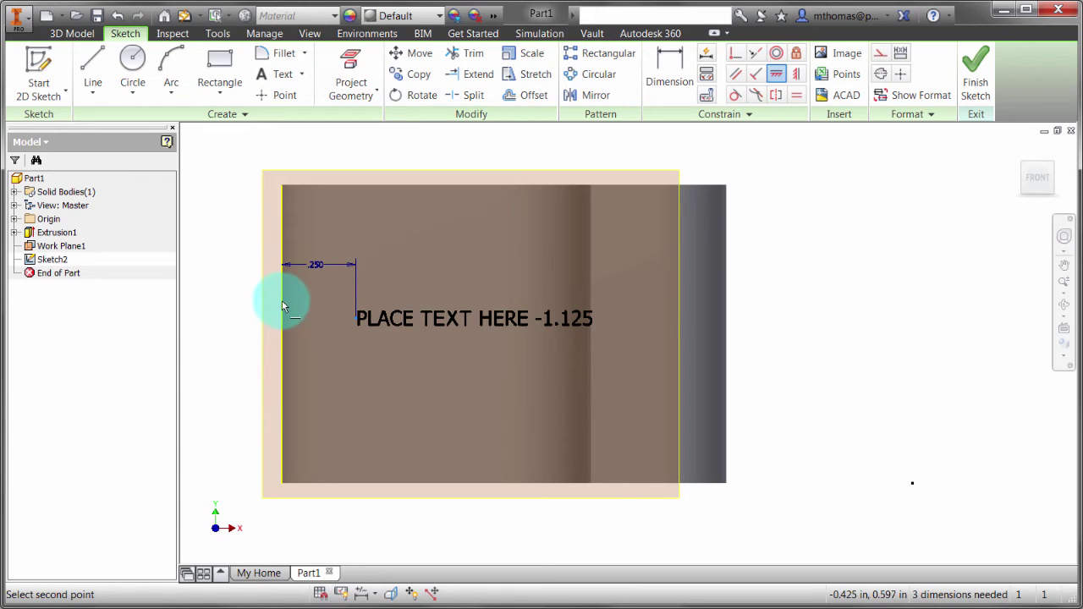
pyautogui.click(284, 335)
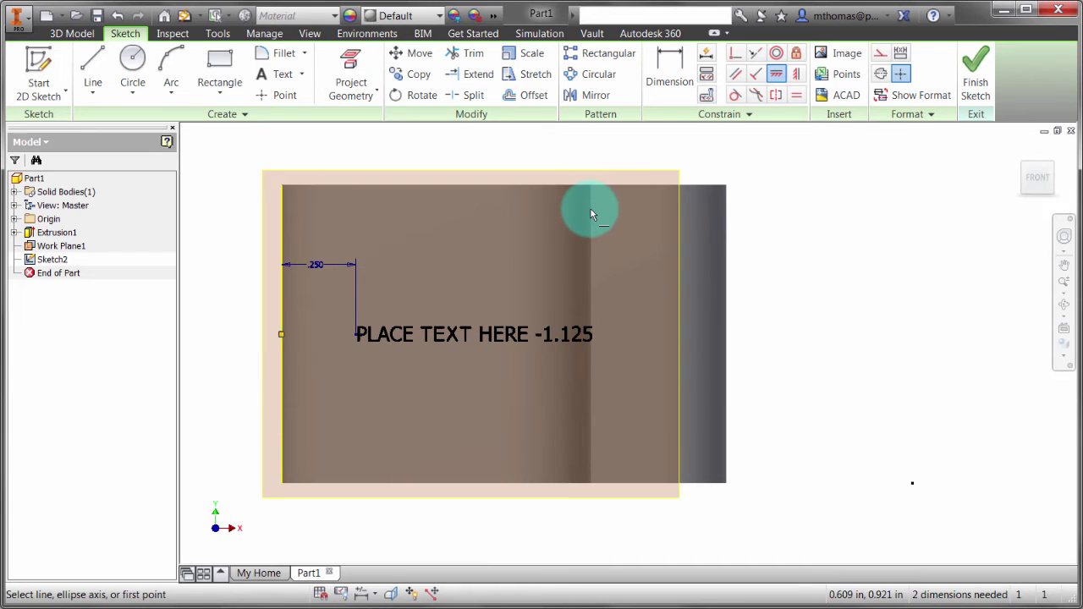
pyautogui.press('Escape')
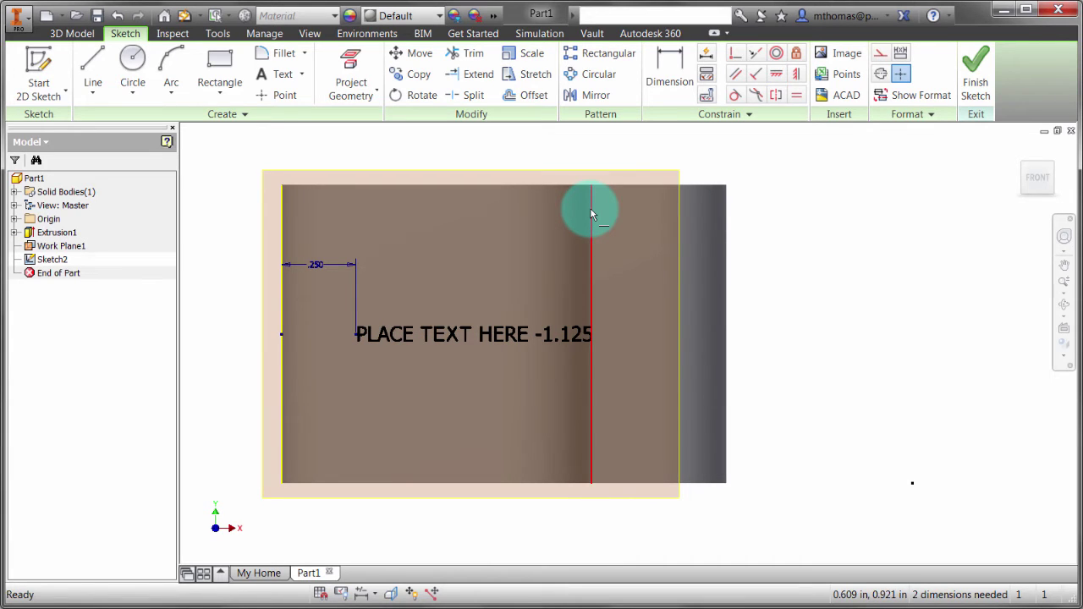
# Change all of the sketch text to 0.100 in size.
pyautogui.doubleClick(502, 332)
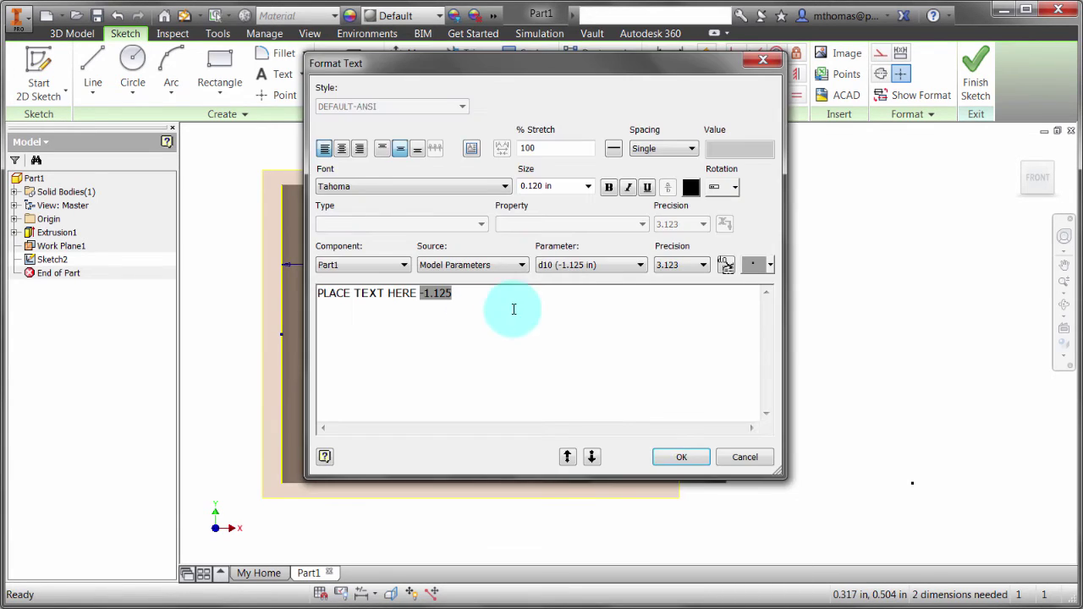
pyautogui.moveTo(513, 309); pyautogui.dragTo(327, 290)
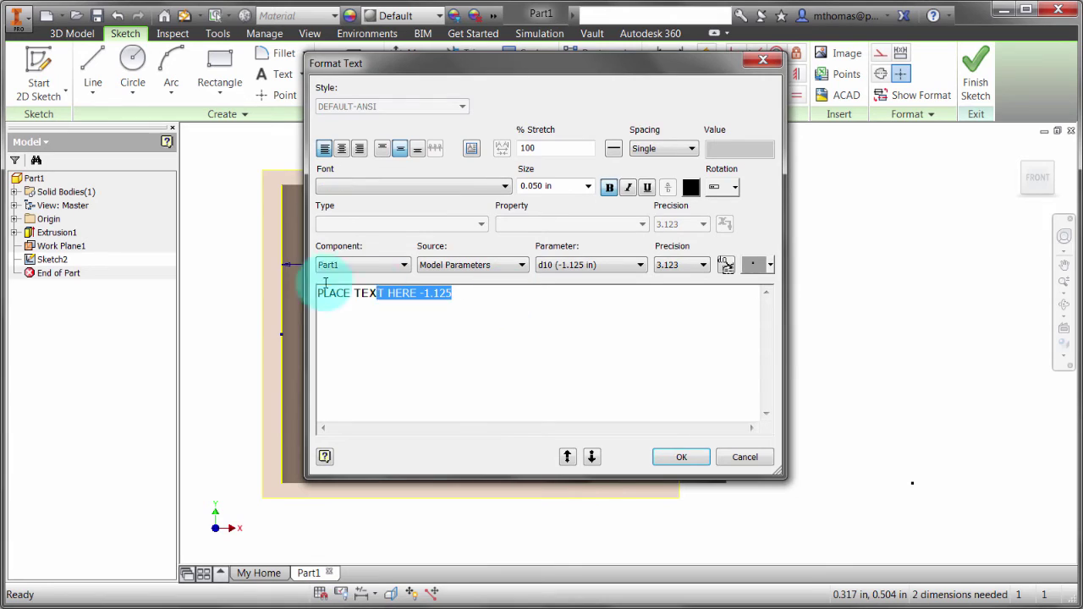
pyautogui.click(550, 188)
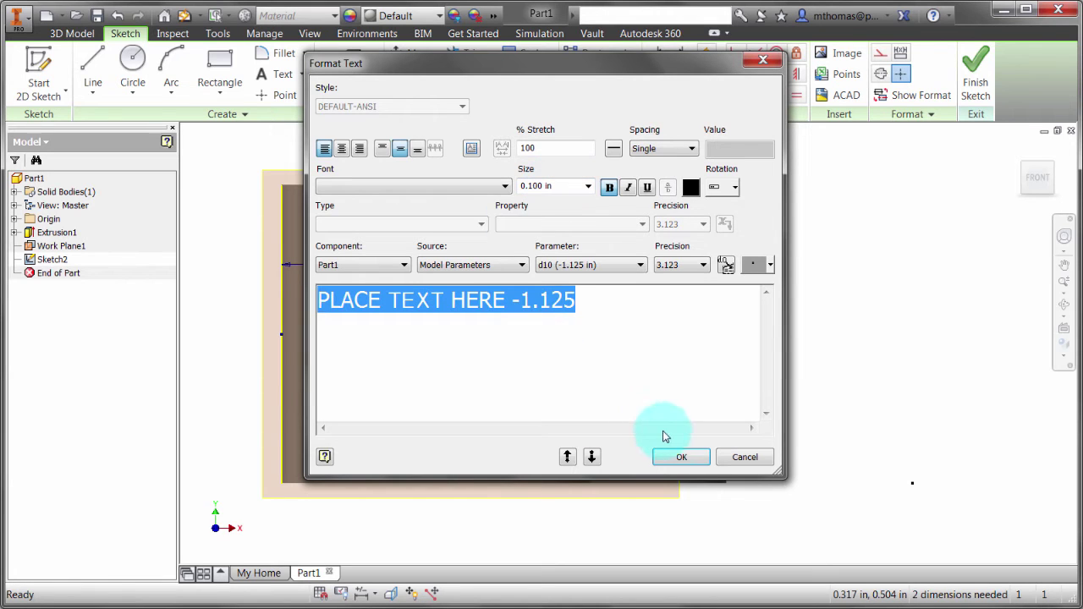
pyautogui.click(695, 458)
# Widen the text box so 'PLACE TEXT HERE -1.125' fits on one line.
pyautogui.click(581, 310)
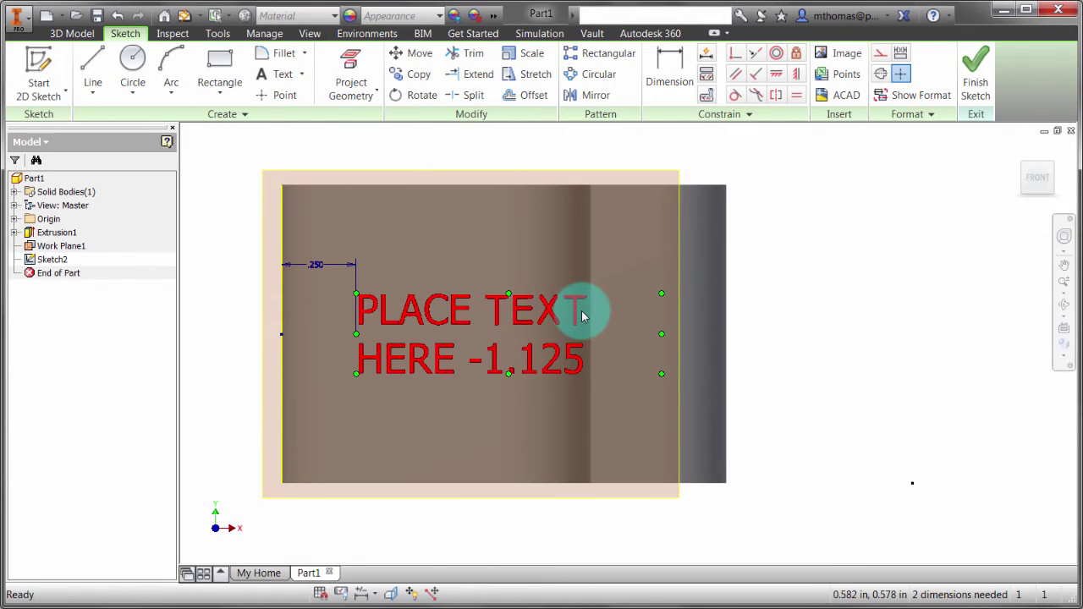
pyautogui.moveTo(662, 337); pyautogui.dragTo(969, 331)
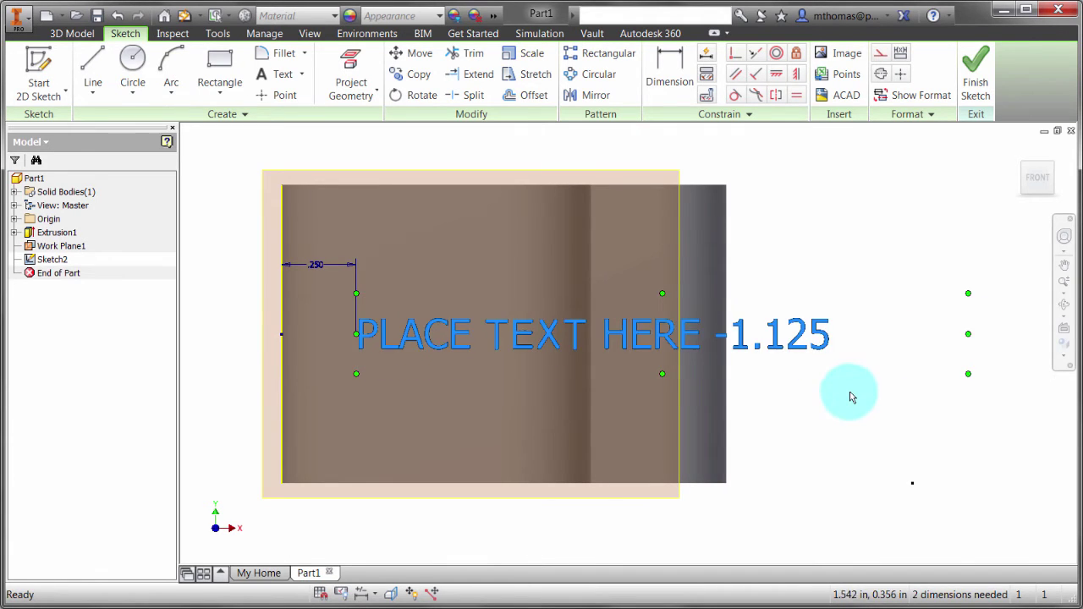
pyautogui.click(836, 464)
pyautogui.click(645, 336)
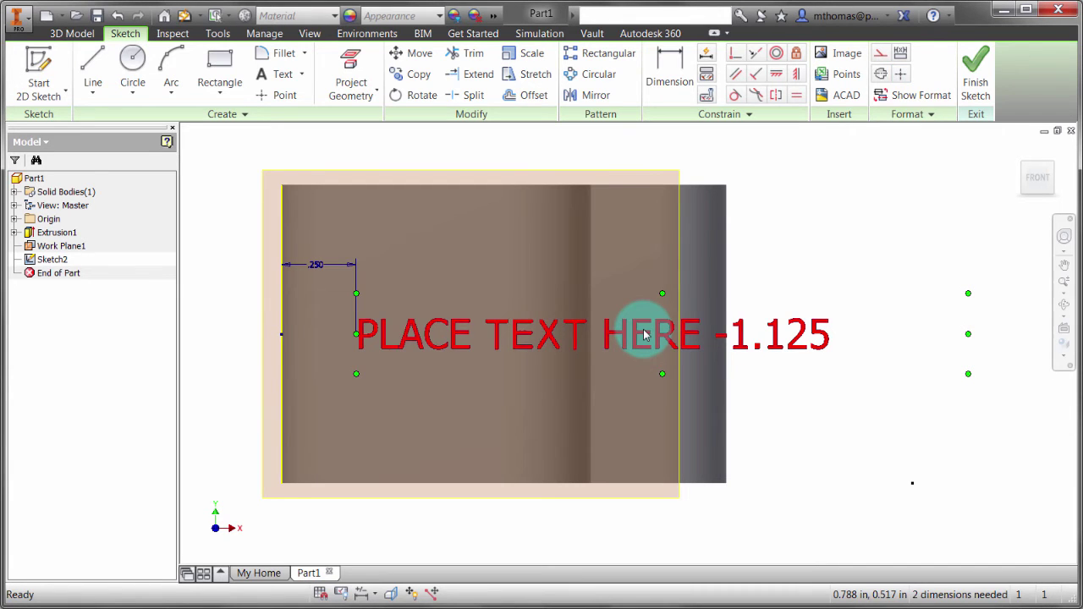
pyautogui.doubleClick(645, 336)
pyautogui.click(687, 450)
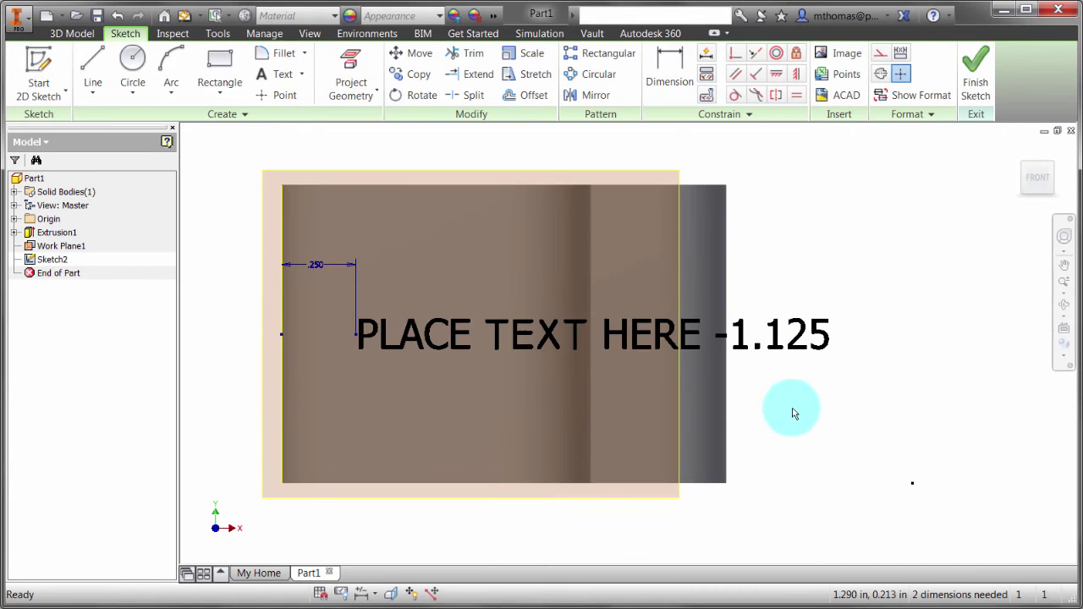
pyautogui.moveTo(696, 443)
pyautogui.keyDown('shift'); pyautogui.mouseDown(button='middle')
pyautogui.moveTo(684, 382)
pyautogui.moveTo(641, 348)
pyautogui.moveTo(640, 387)
pyautogui.moveTo(629, 389)
pyautogui.mouseUp(button='middle'); pyautogui.keyUp('shift')
# Delete 'TEXT HERE' so the text reads 'PLACE -1.125', then finish Sketch2.
pyautogui.moveTo(851, 441); pyautogui.dragTo(834, 411, button='middle')
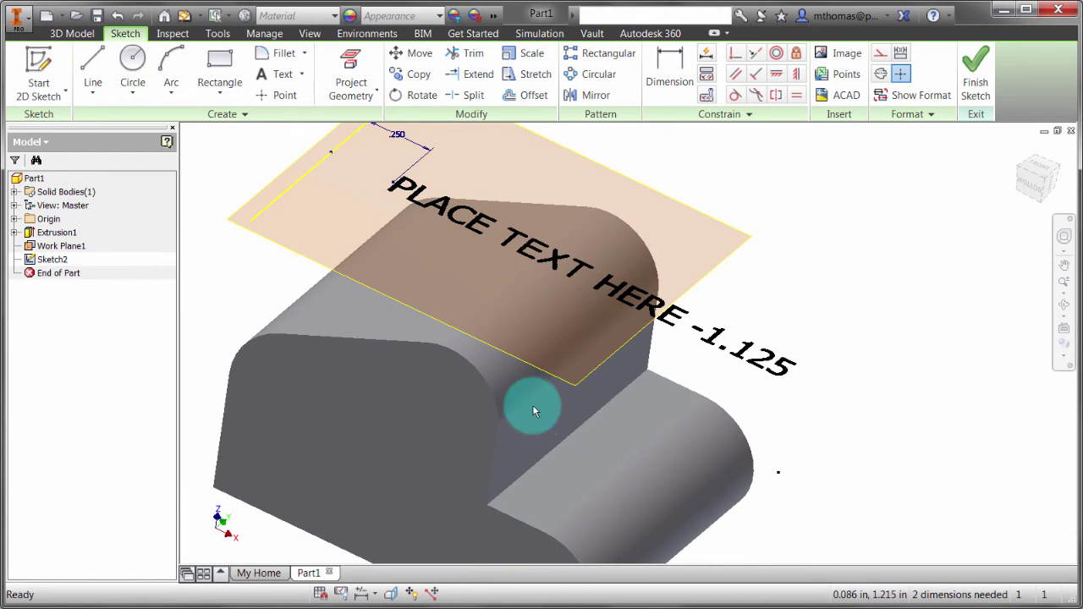
pyautogui.doubleClick(606, 290)
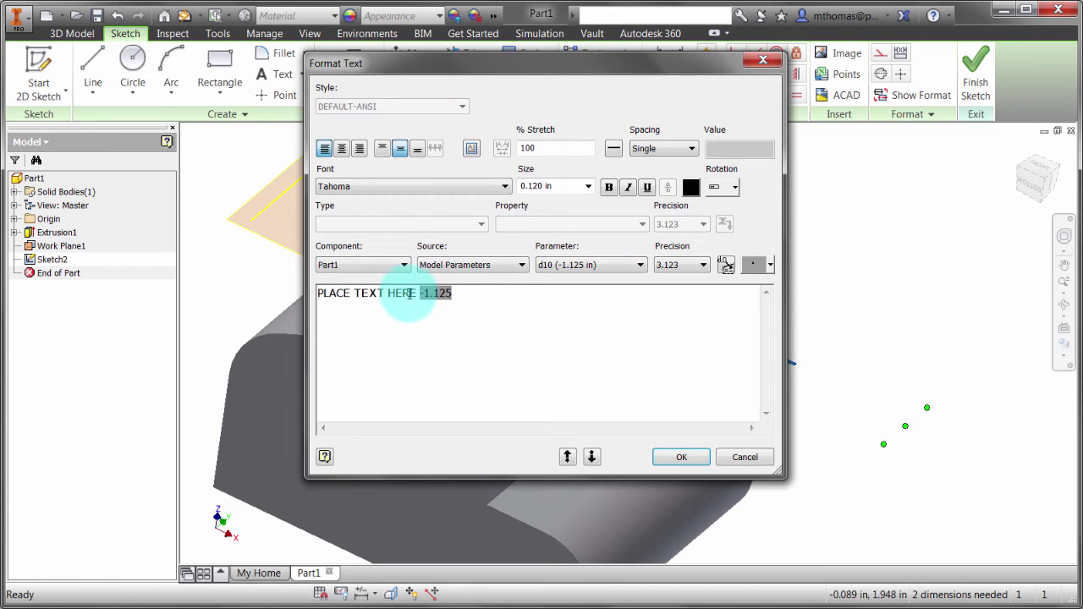
pyautogui.moveTo(415, 293); pyautogui.dragTo(362, 292)
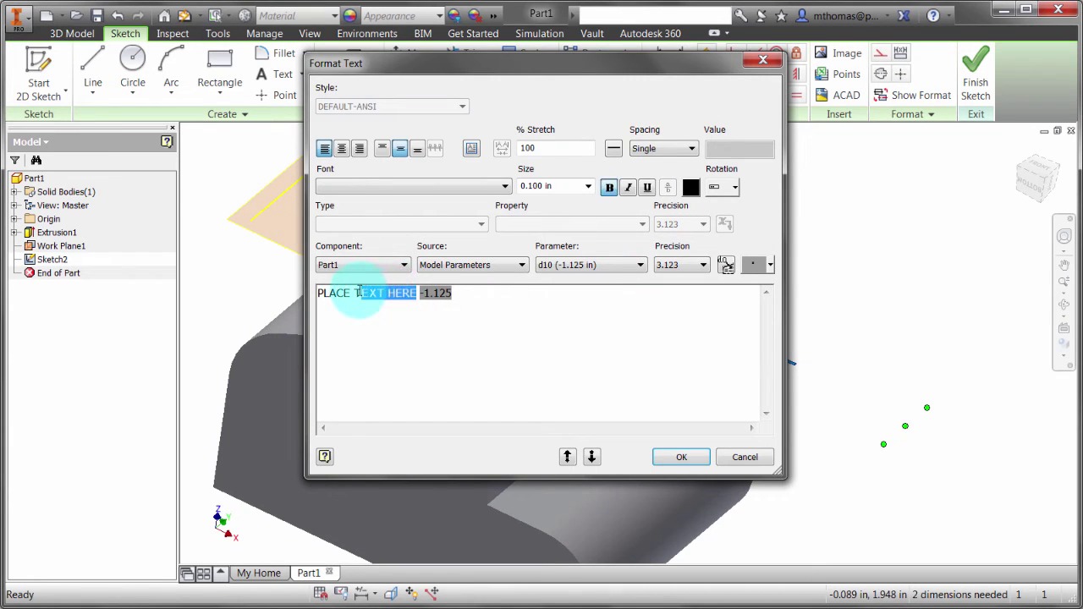
pyautogui.press('Delete')
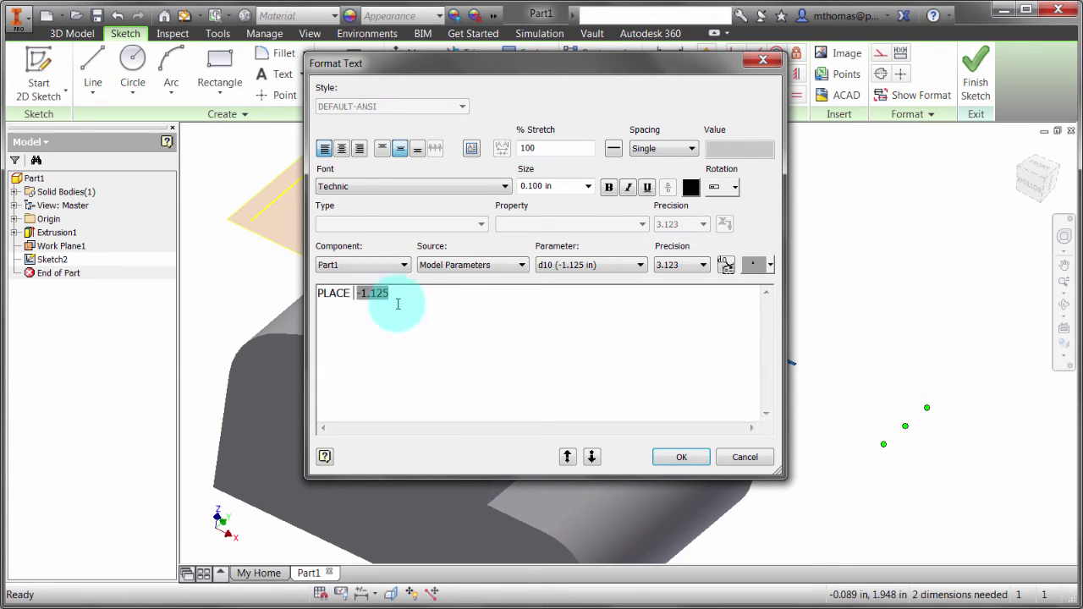
pyautogui.click(681, 457)
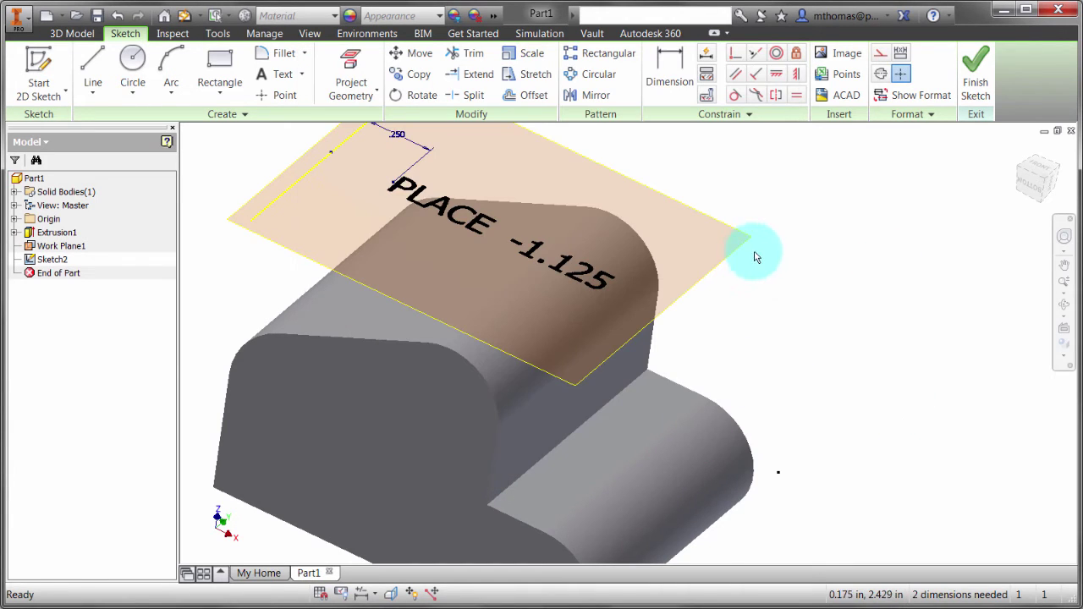
pyautogui.moveTo(752, 248); pyautogui.dragTo(798, 282, button='middle')
pyautogui.click(952, 85)
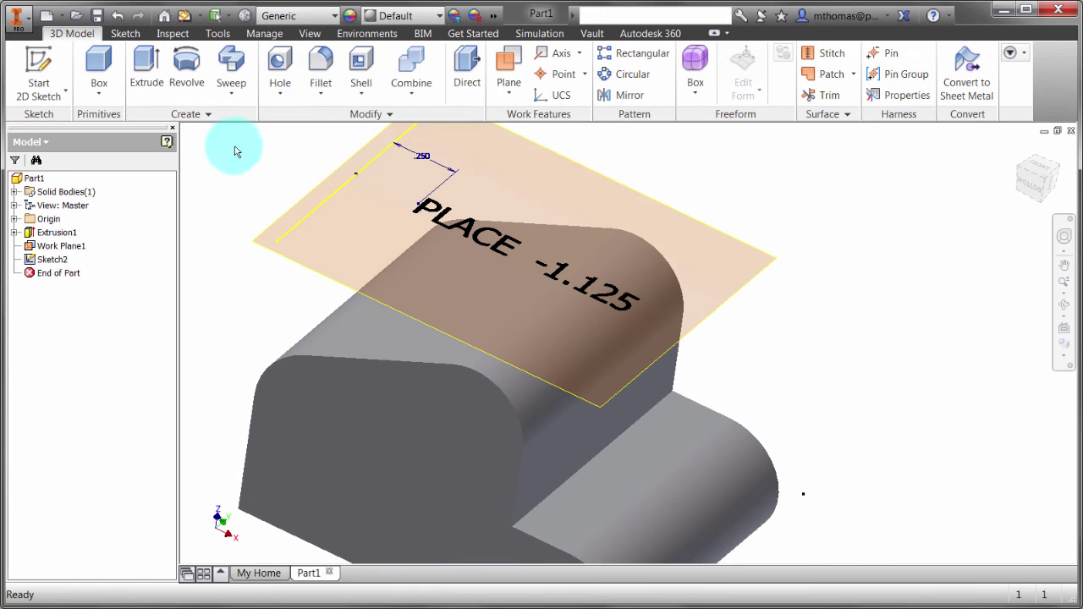
# Emboss the 'PLACE -1.125' text profile to a depth of 0.1 in.
pyautogui.click(187, 114)
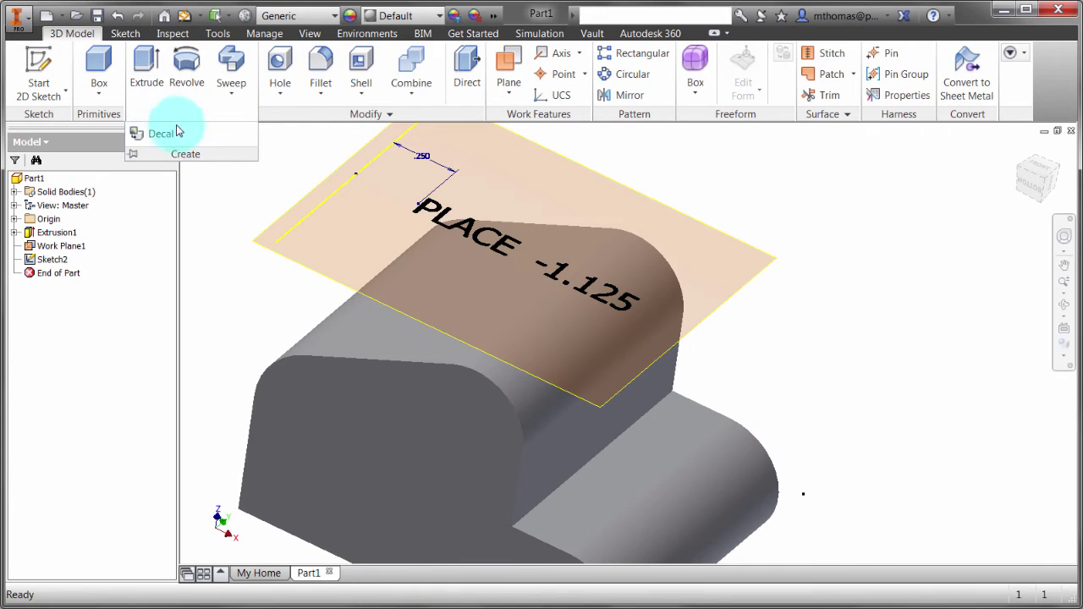
pyautogui.click(232, 84)
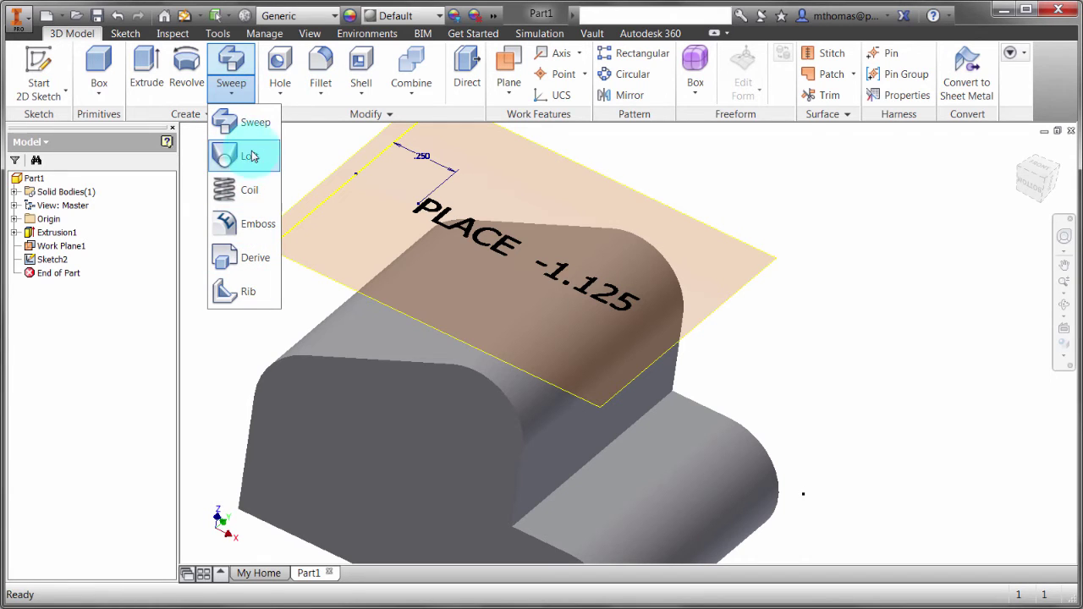
pyautogui.click(247, 223)
pyautogui.click(446, 224)
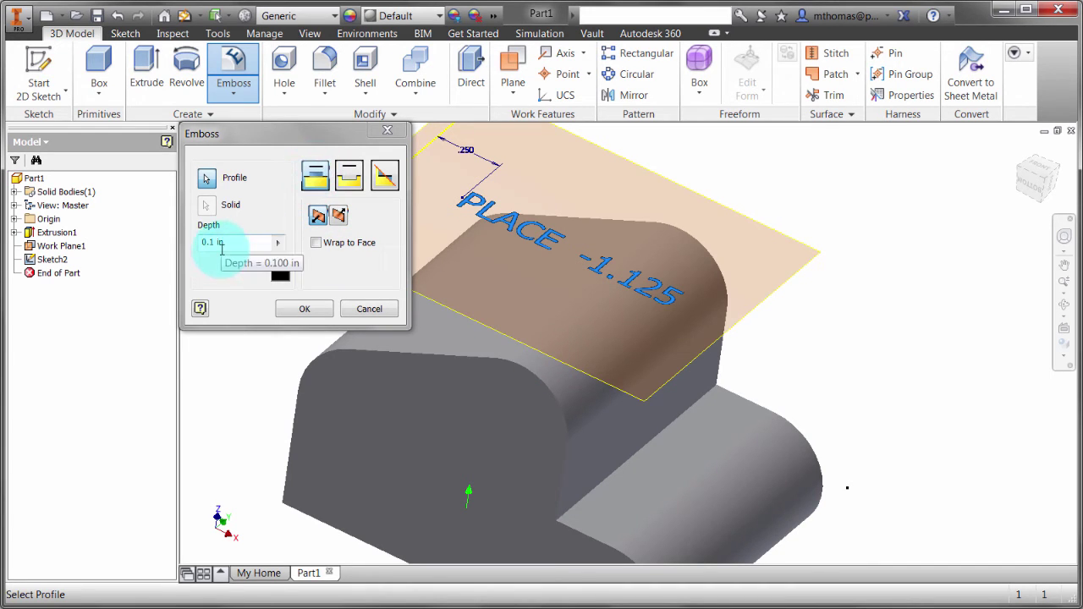
pyautogui.click(303, 309)
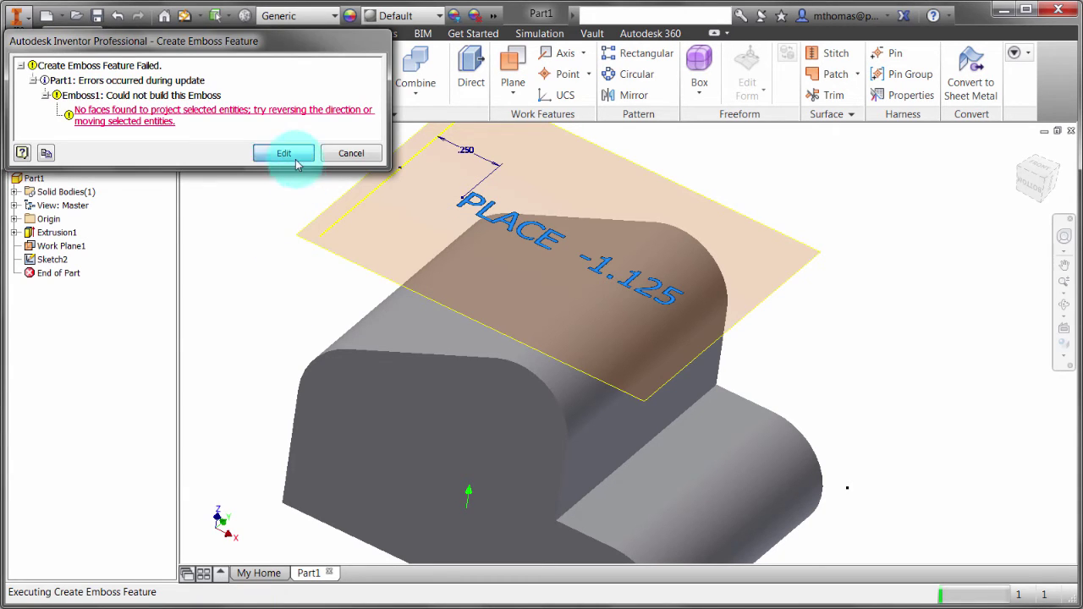
# Edit the failed emboss, reverse its direction, and reapply it.
pyautogui.click(284, 153)
pyautogui.click(338, 215)
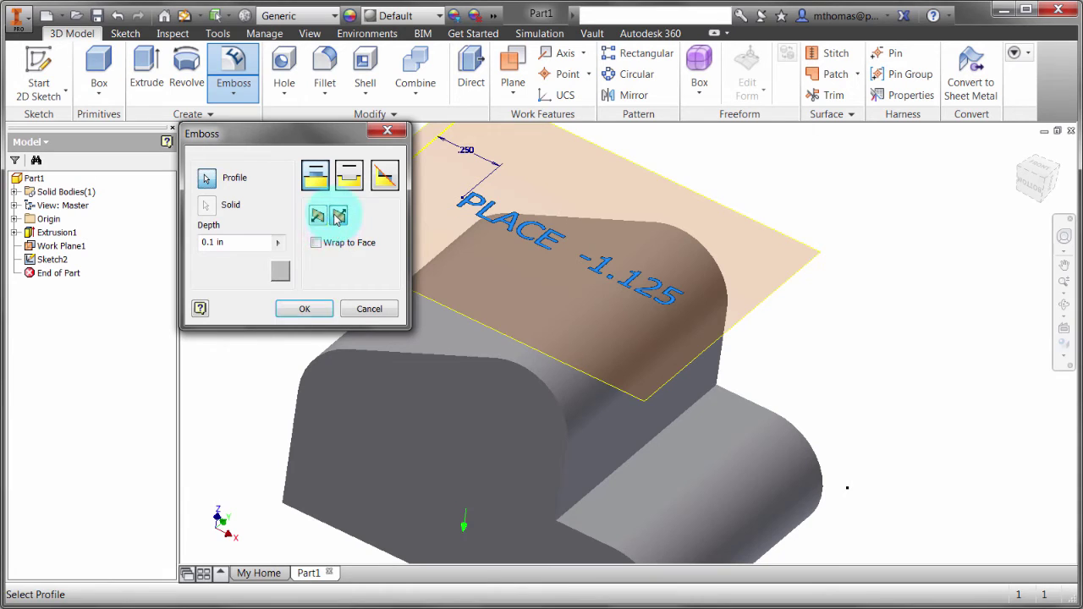
pyautogui.click(308, 308)
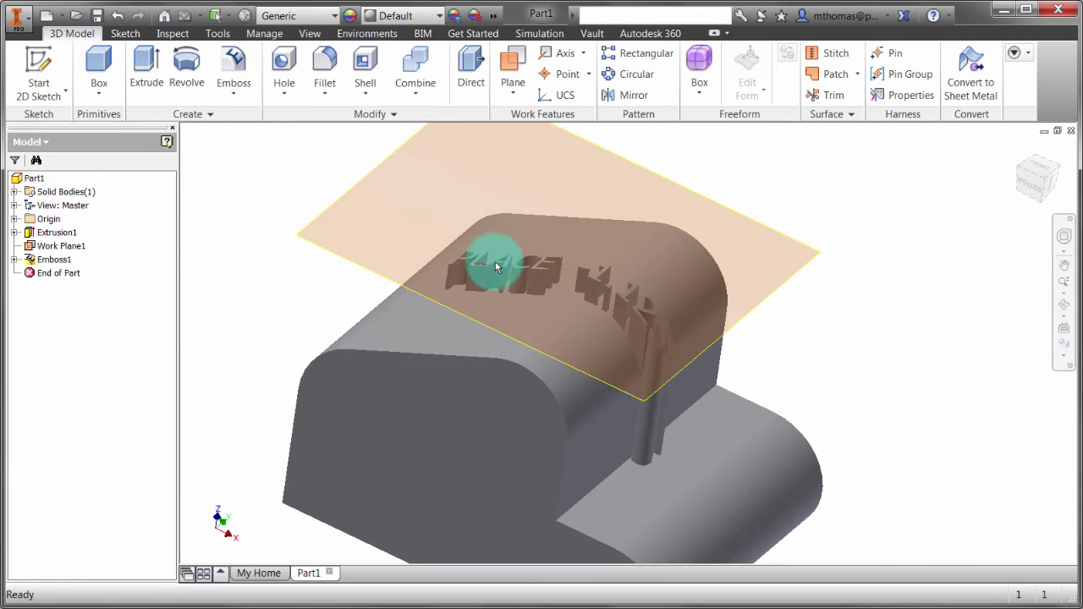
pyautogui.keyDown('shift'); pyautogui.moveTo(563, 274); pyautogui.dragTo(541, 288, button='middle'); pyautogui.keyUp('shift')
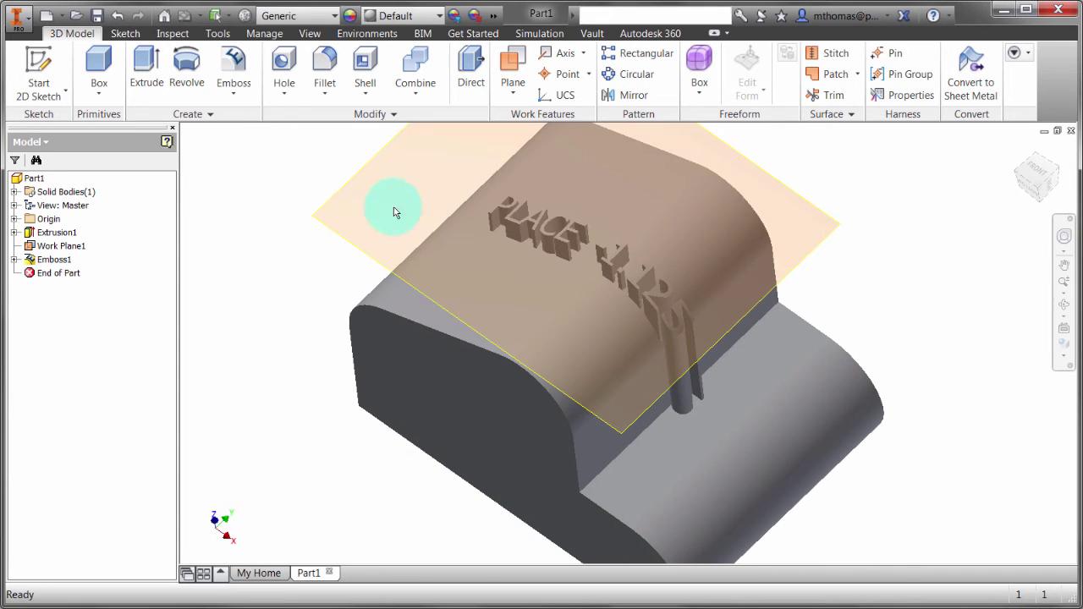
# Turn off the visibility of Work Plane1.
pyautogui.click(370, 166)
pyautogui.rightClick(373, 169)
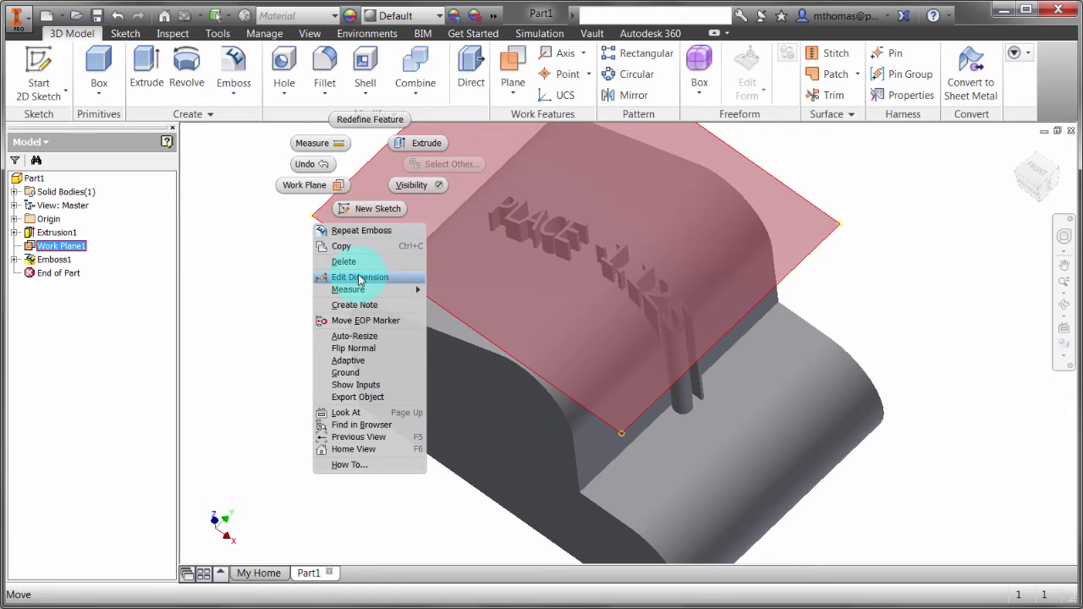
pyautogui.click(411, 185)
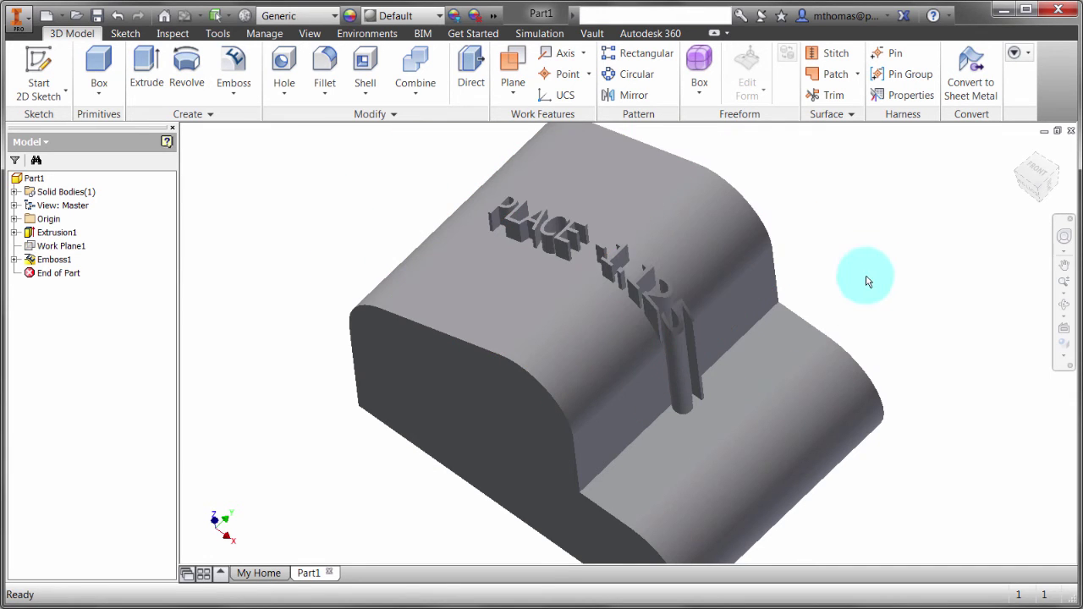
# Orbit the view to the part's front and select its side face.
pyautogui.moveTo(862, 265)
pyautogui.keyDown('shift'); pyautogui.mouseDown(button='middle')
pyautogui.moveTo(839, 271)
pyautogui.moveTo(871, 248)
pyautogui.mouseUp(button='middle'); pyautogui.keyUp('shift')
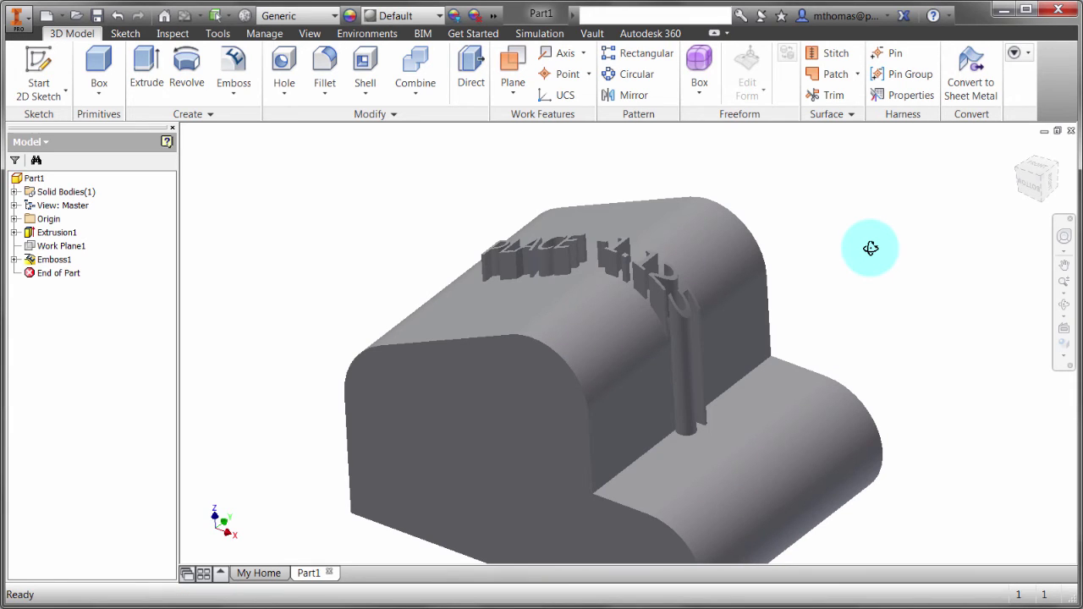
pyautogui.moveTo(863, 321); pyautogui.dragTo(834, 256, button='middle')
pyautogui.keyDown('shift'); pyautogui.moveTo(776, 355); pyautogui.dragTo(863, 386, button='middle'); pyautogui.keyUp('shift')
pyautogui.click(415, 473)
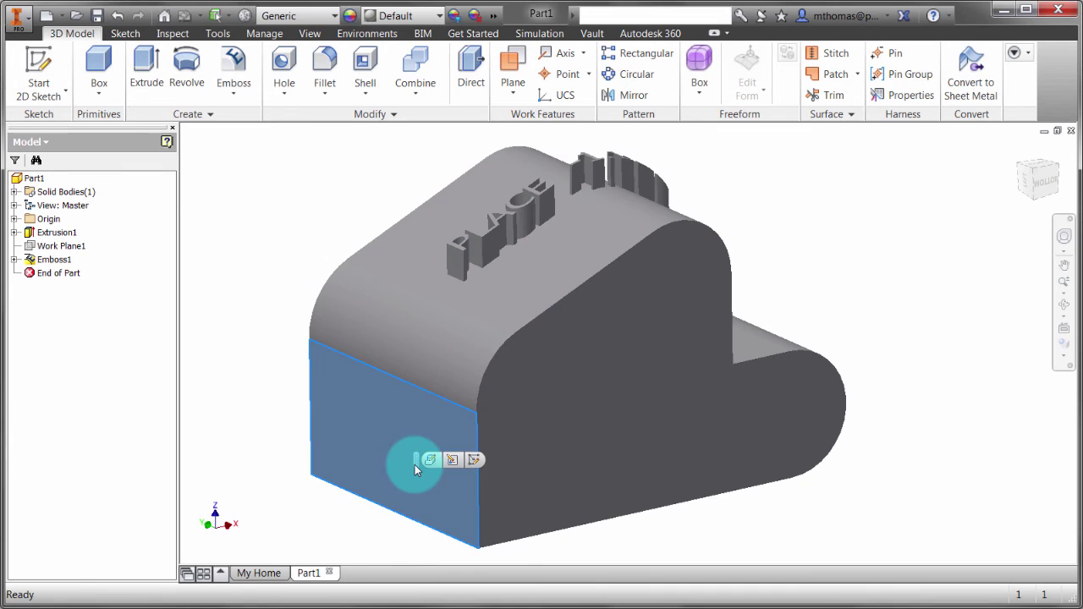
# Start a new sketch on the side face and view it from the LEFT.
pyautogui.click(476, 461)
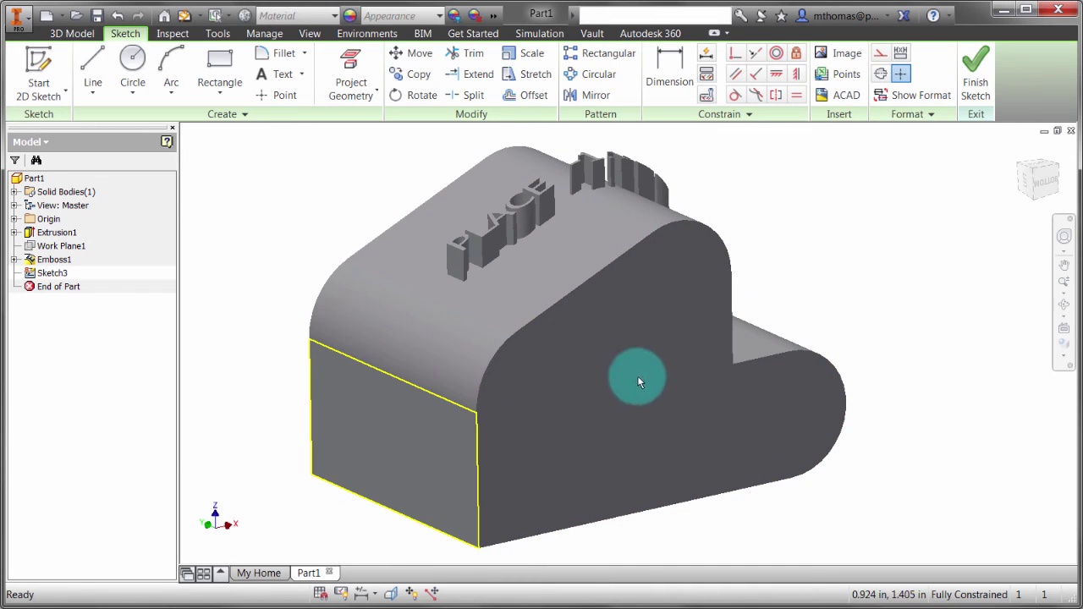
pyautogui.click(1028, 188)
pyautogui.moveTo(677, 359); pyautogui.dragTo(626, 384)
pyautogui.press('pageup')
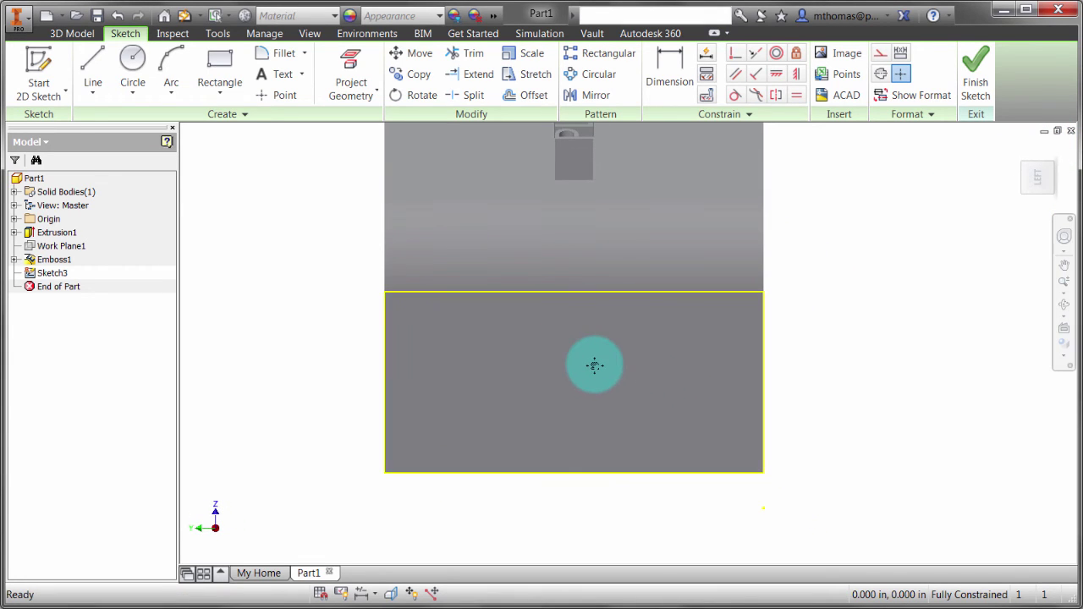
# Draw a shallow three-point arc across the lower part of the face.
pyautogui.click(164, 65)
pyautogui.click(400, 459)
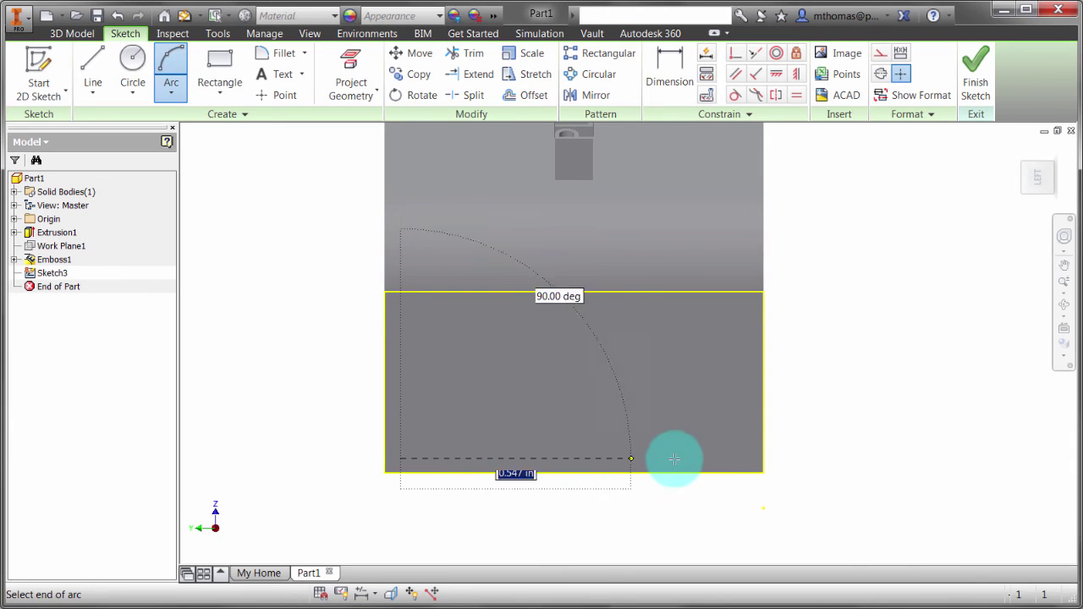
pyautogui.click(733, 458)
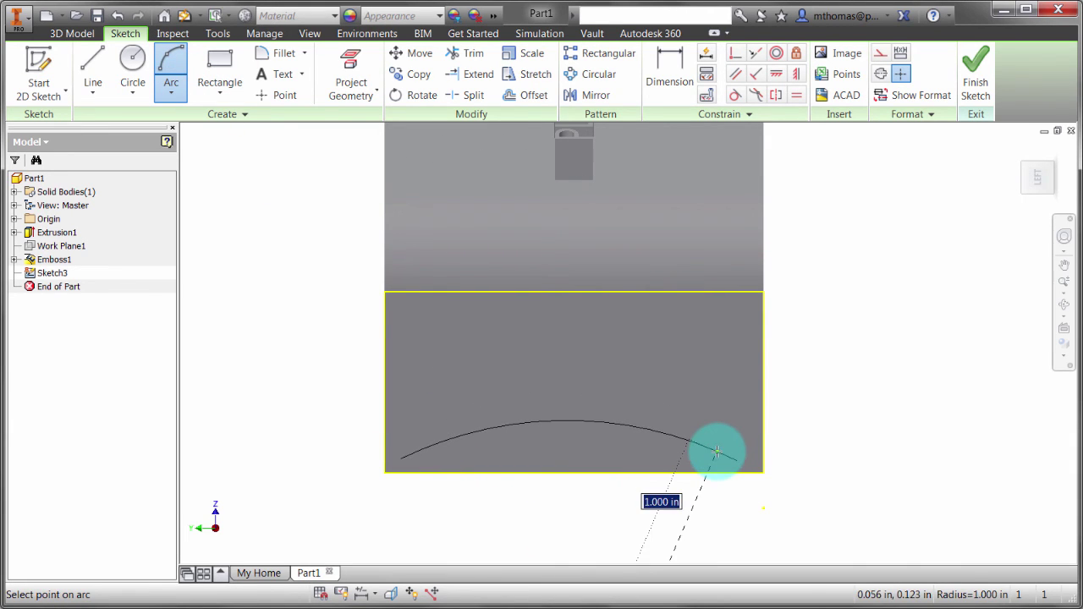
pyautogui.click(717, 455)
pyautogui.press('Escape')
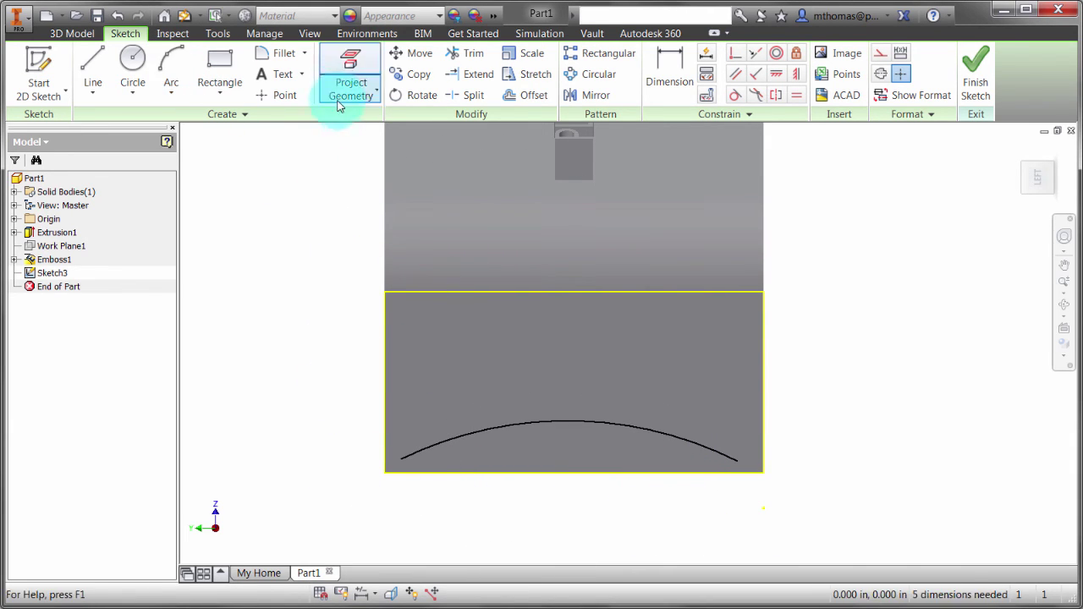
# Add geometry text 'ISN'T THIS NEAT' along the arc, center-justified.
pyautogui.click(302, 74)
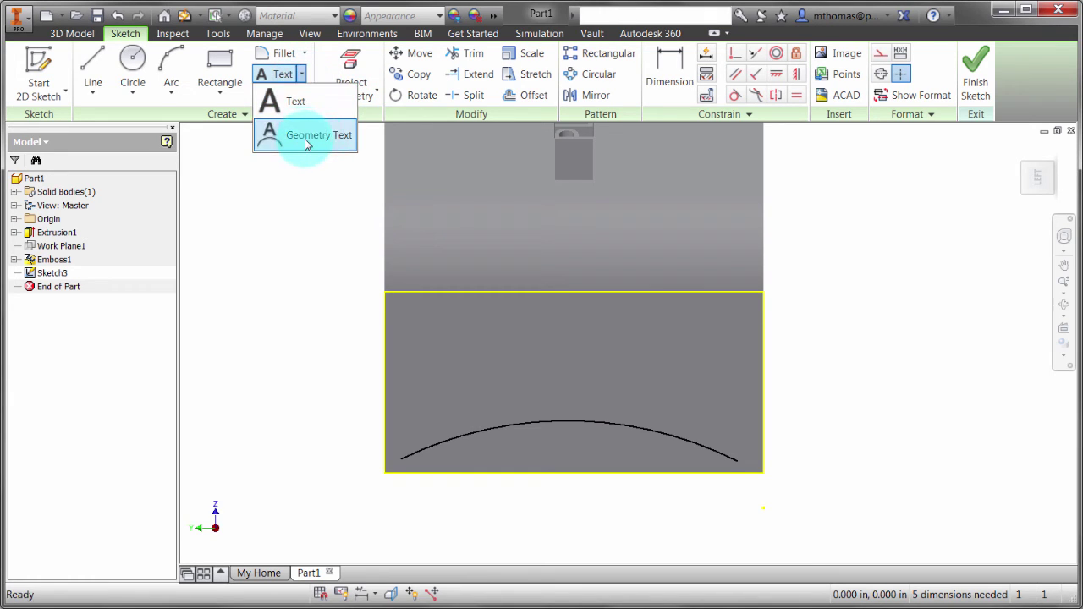
pyautogui.click(306, 137)
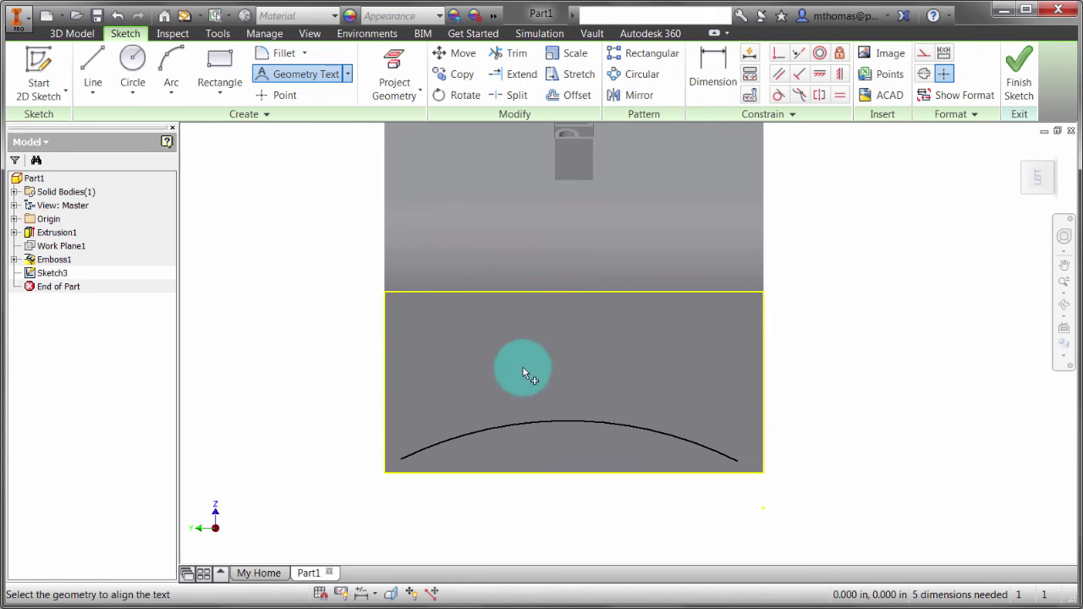
pyautogui.click(540, 428)
pyautogui.moveTo(158, 65); pyautogui.dragTo(336, 79)
pyautogui.write("ISN'T THIS NEAT")
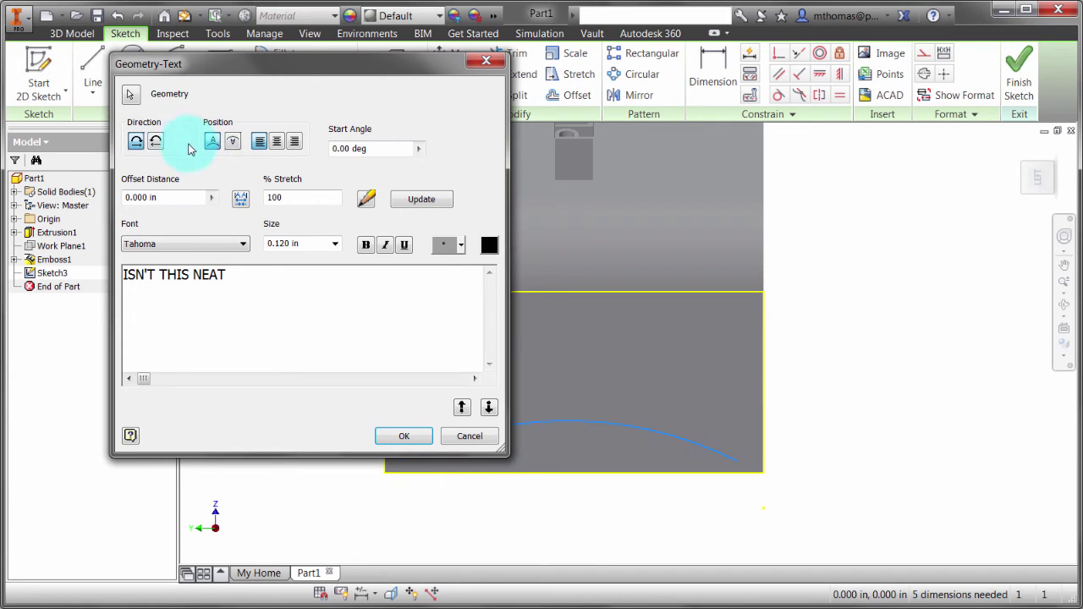
pyautogui.click(277, 143)
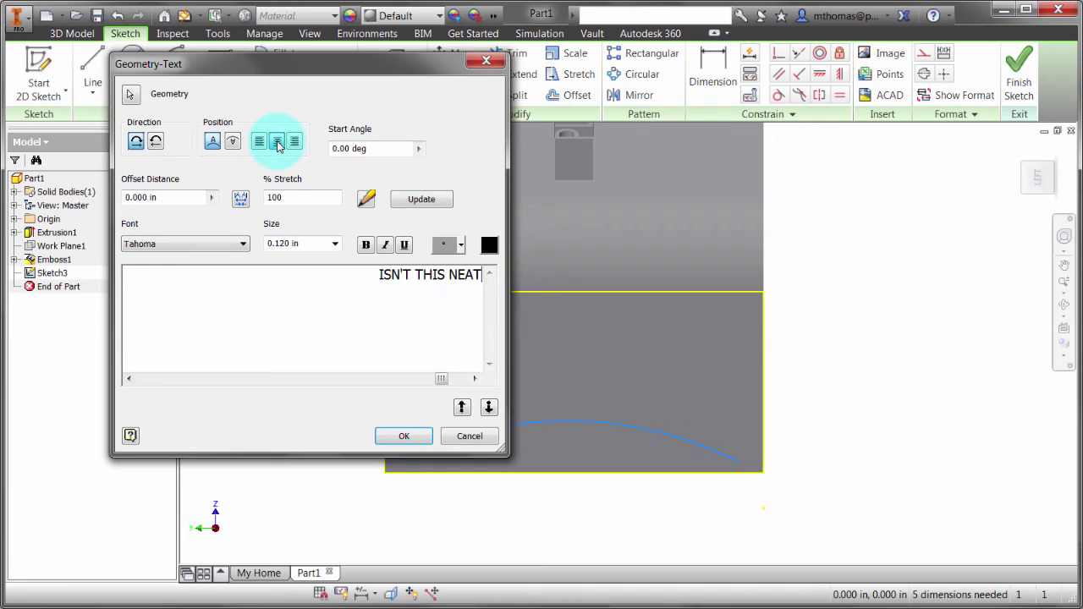
pyautogui.click(404, 436)
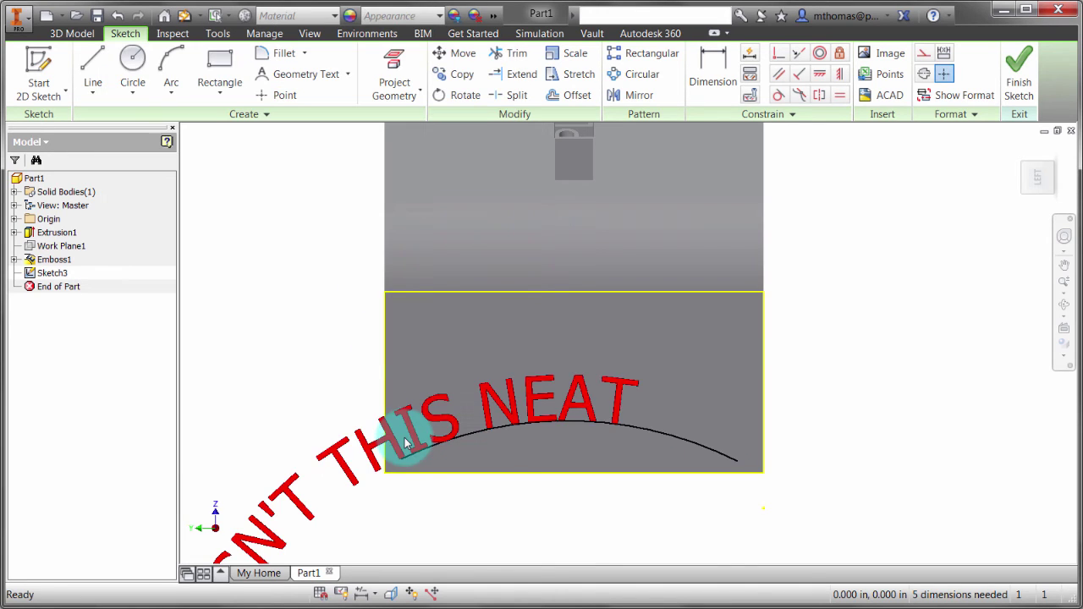
# Make the curved text bold with a 0.075 in size.
pyautogui.doubleClick(413, 413)
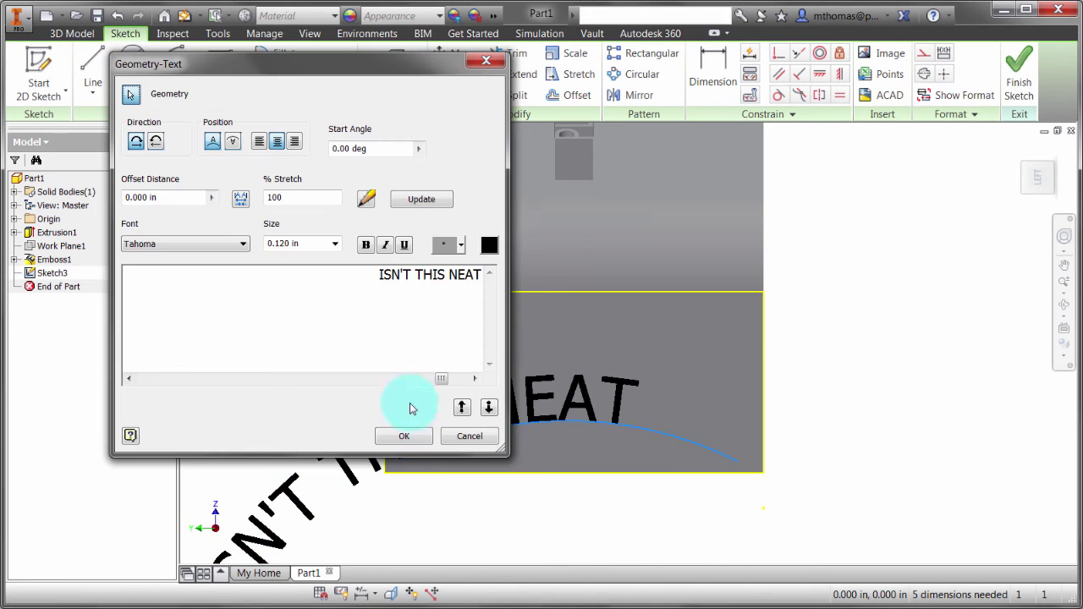
pyautogui.tripleClick(423, 284)
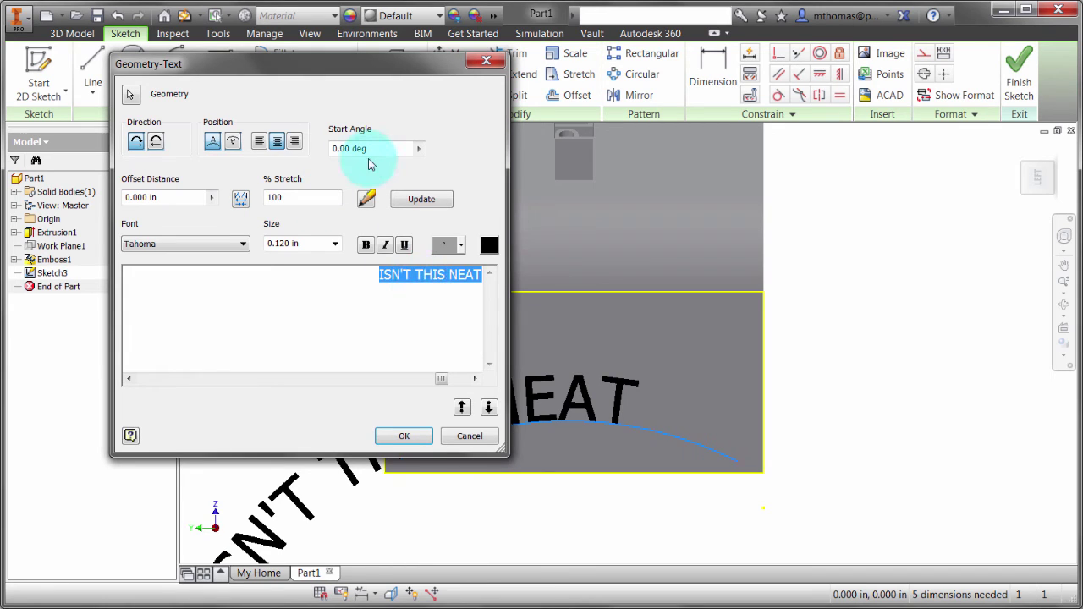
pyautogui.click(292, 244)
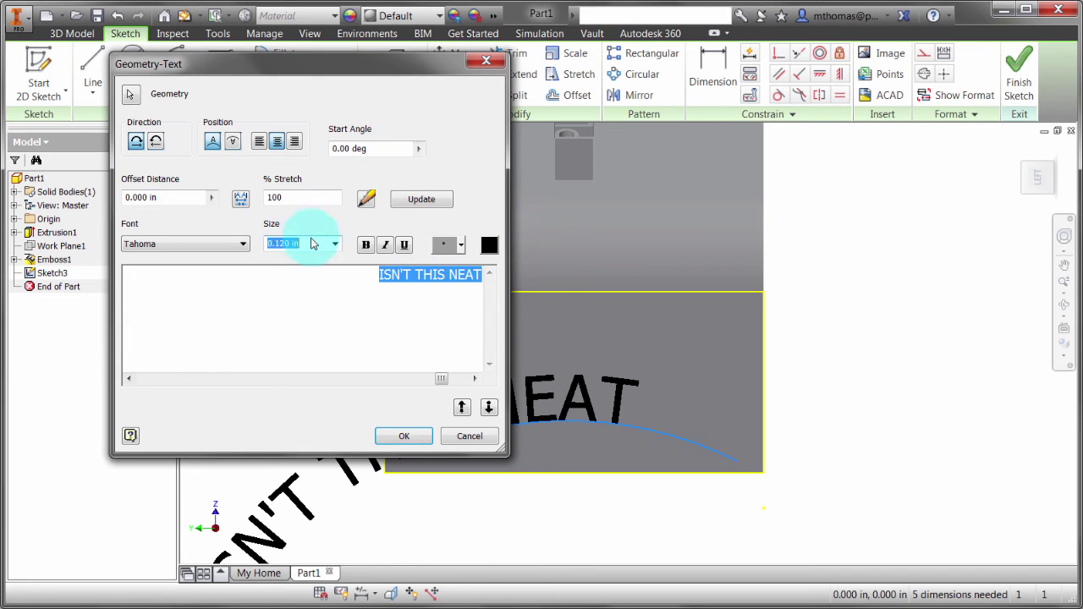
pyautogui.write('.075')
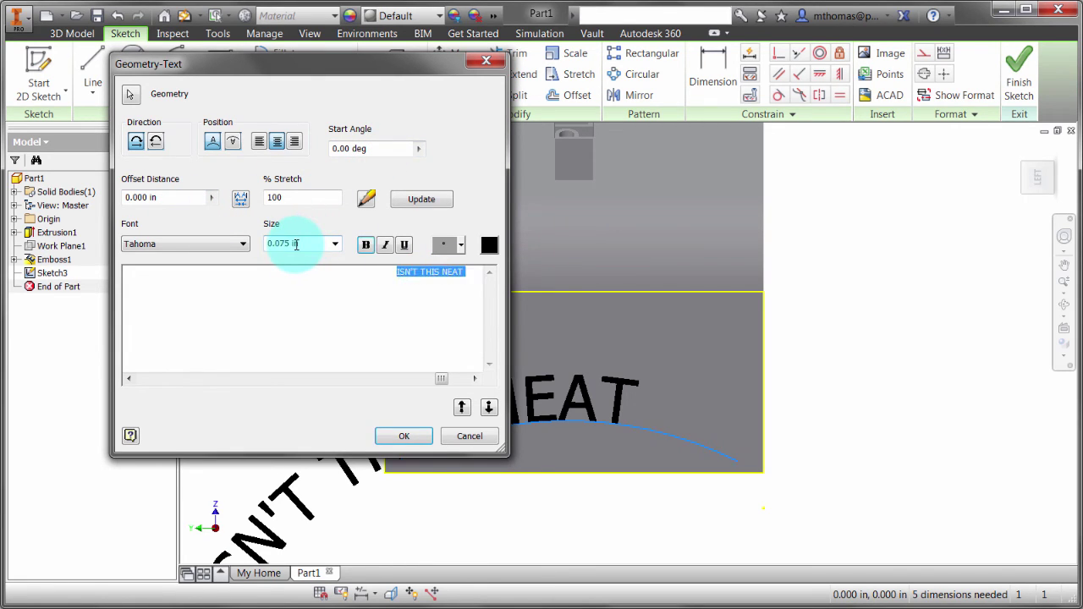
pyautogui.press('Return')
pyautogui.click(366, 245)
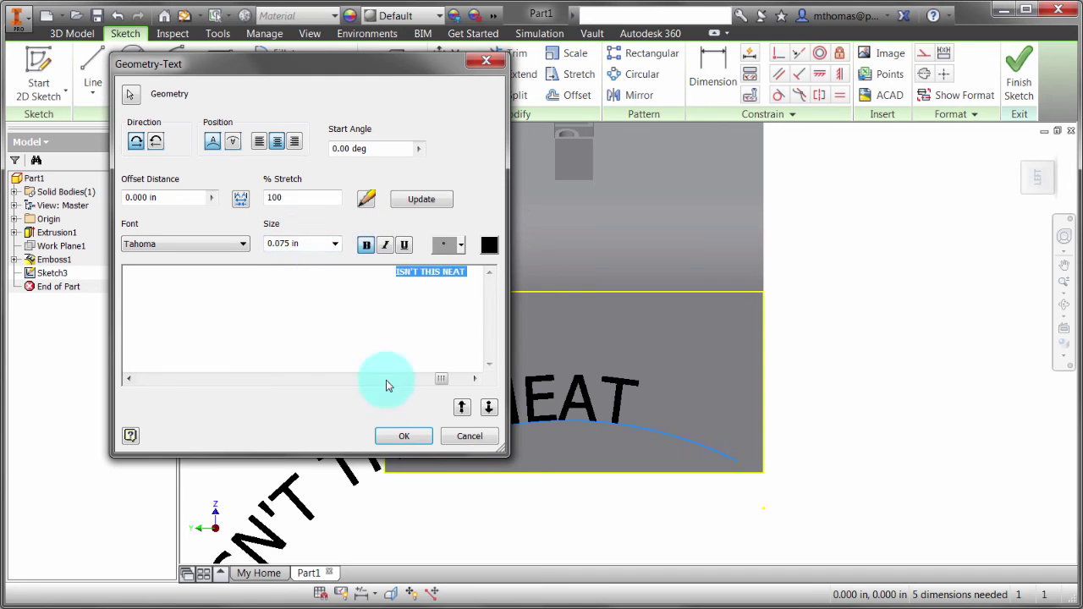
pyautogui.click(404, 436)
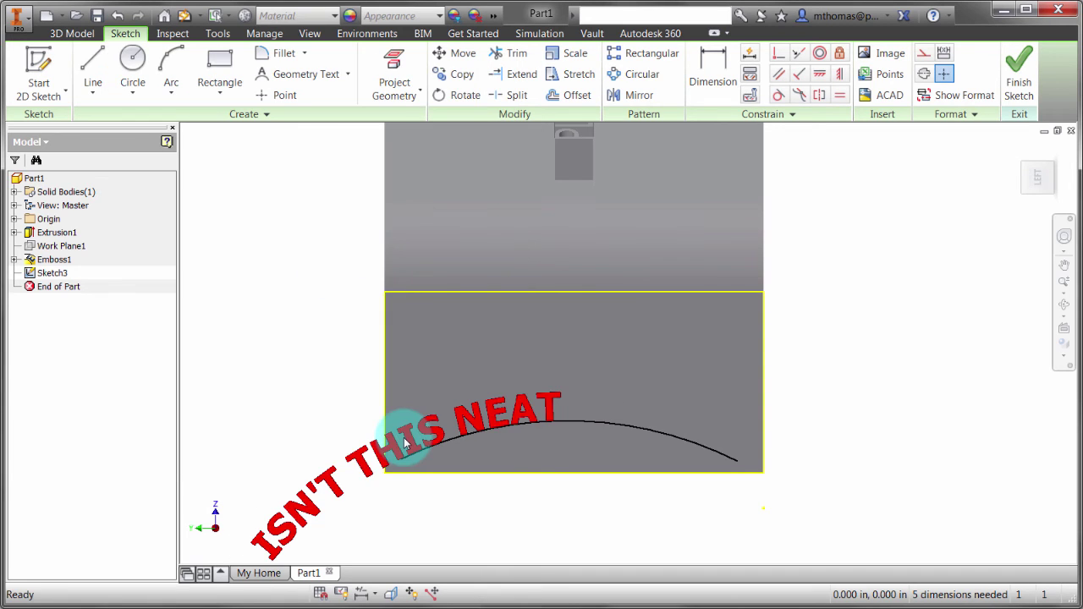
# Adjust the text's justification and start angle, trying 10° then resetting it.
pyautogui.doubleClick(360, 453)
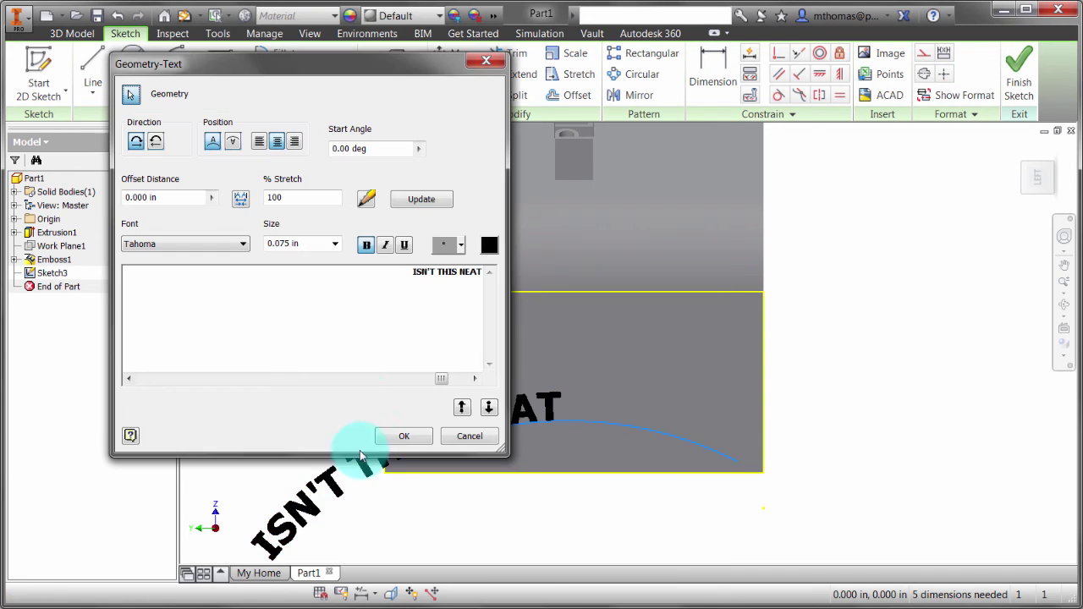
pyautogui.click(259, 142)
pyautogui.click(372, 149)
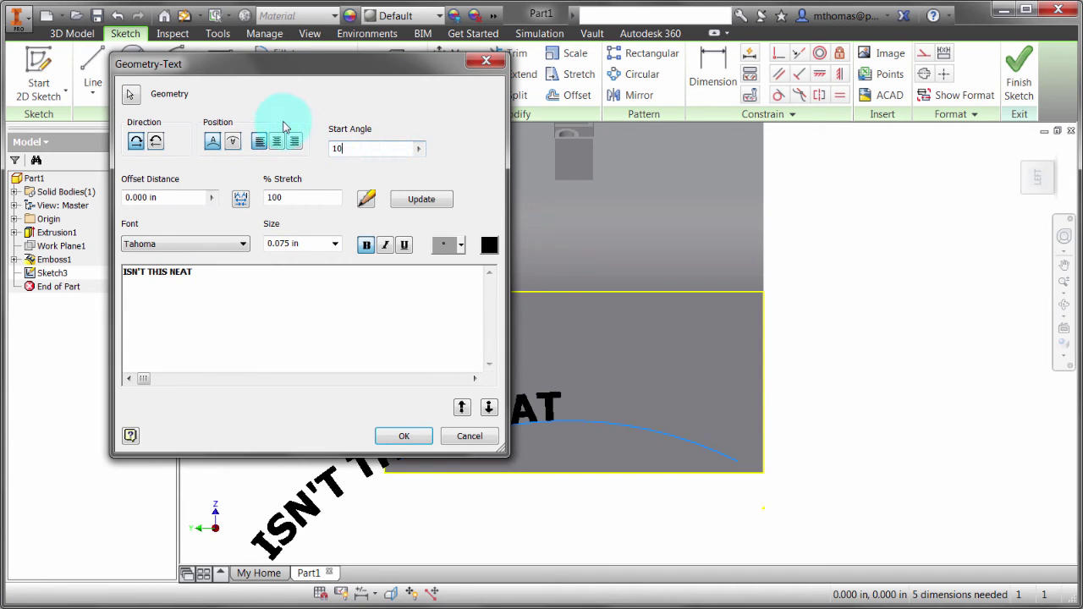
pyautogui.click(411, 435)
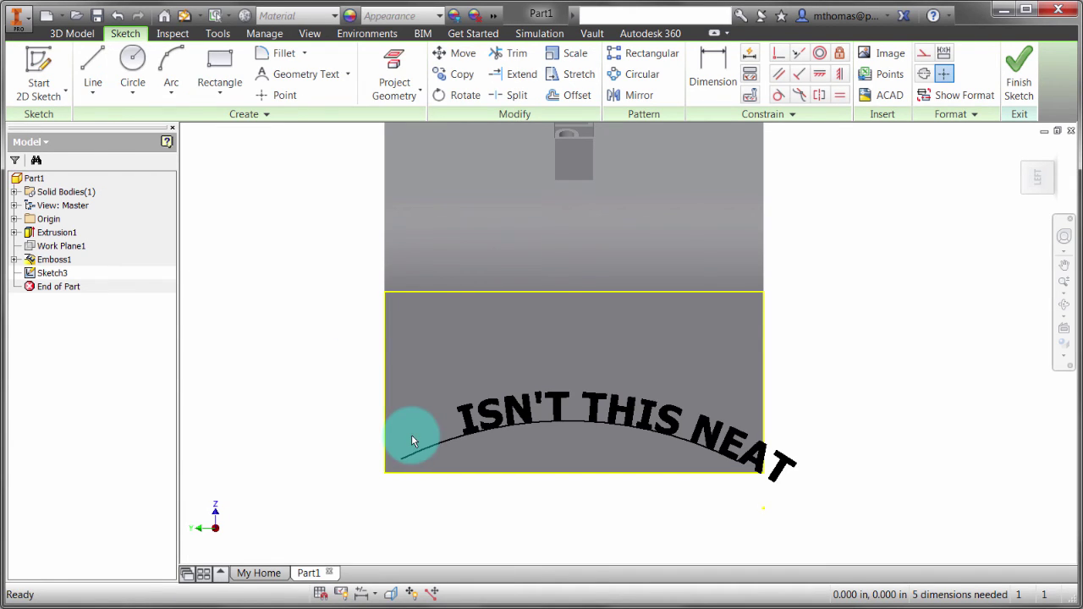
pyautogui.doubleClick(510, 412)
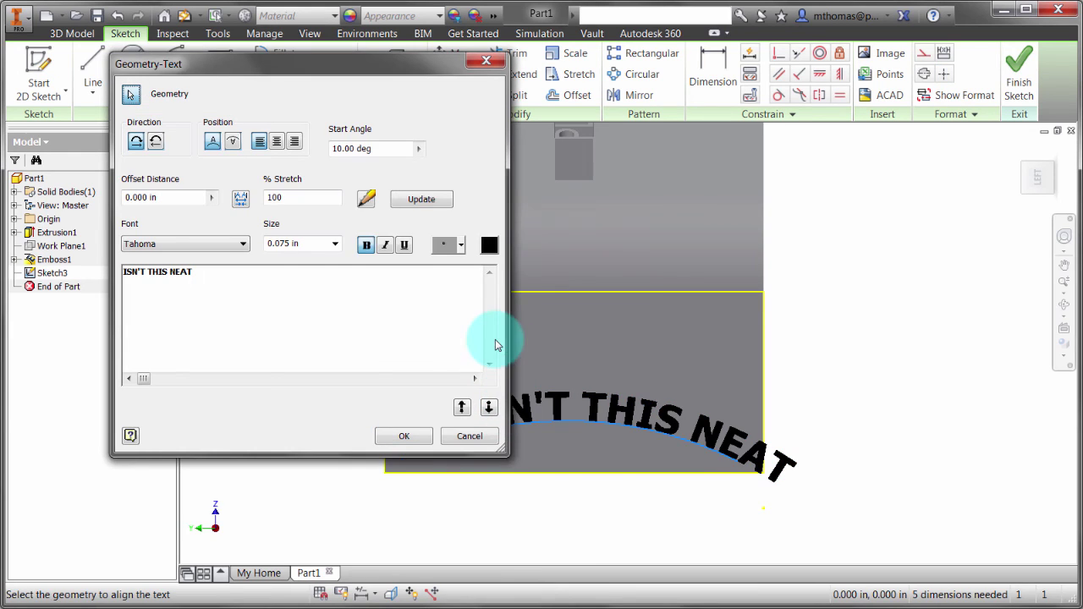
pyautogui.click(394, 149)
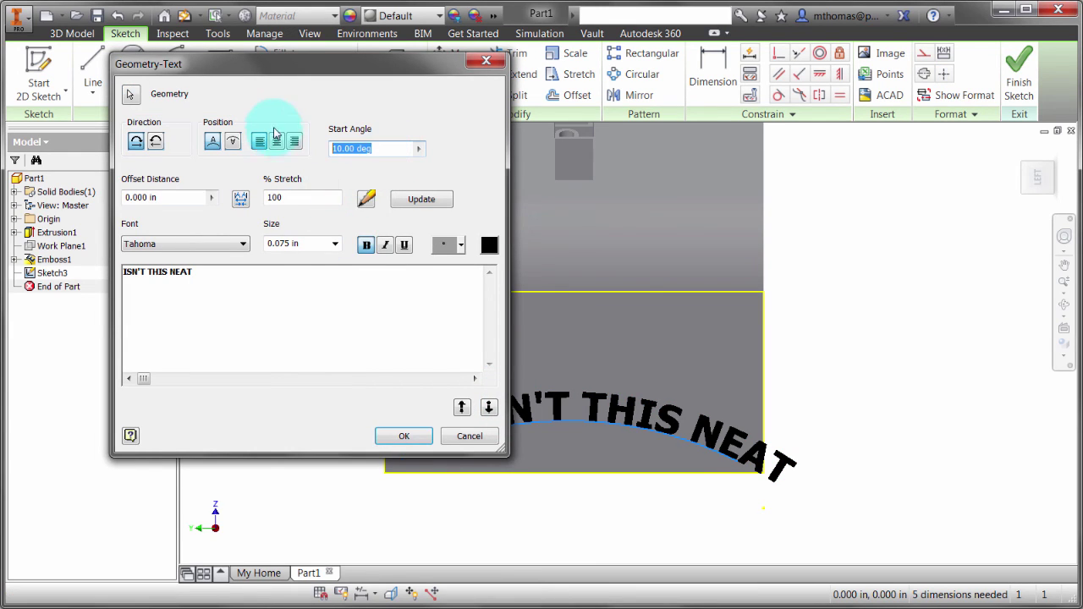
pyautogui.write('0')
pyautogui.press('Return')
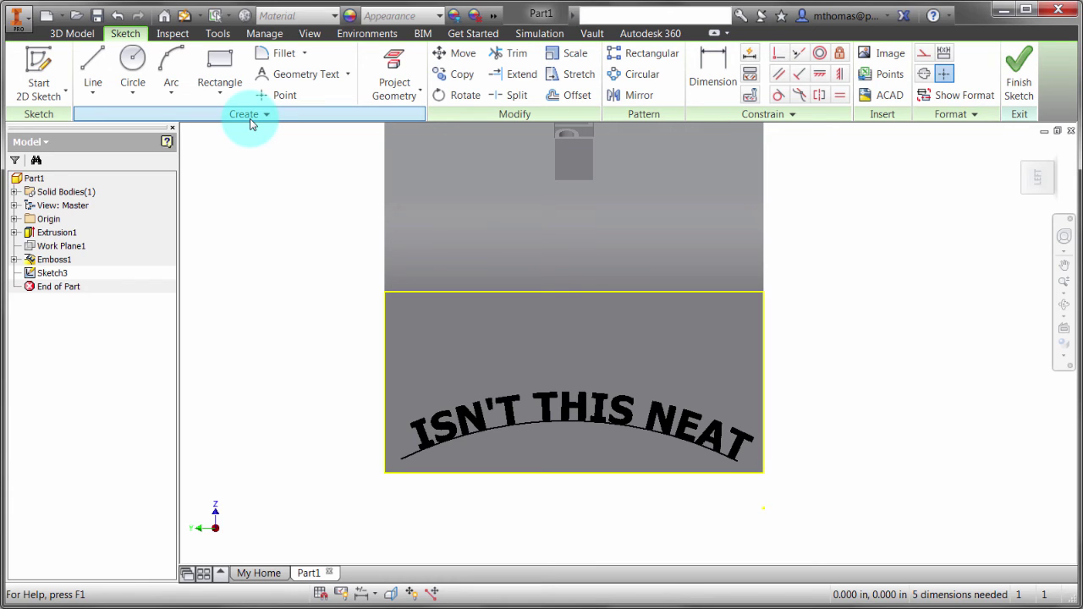
# Convert the arc to construction geometry and finish Sketch3.
pyautogui.click(532, 422)
pyautogui.click(923, 53)
pyautogui.click(901, 196)
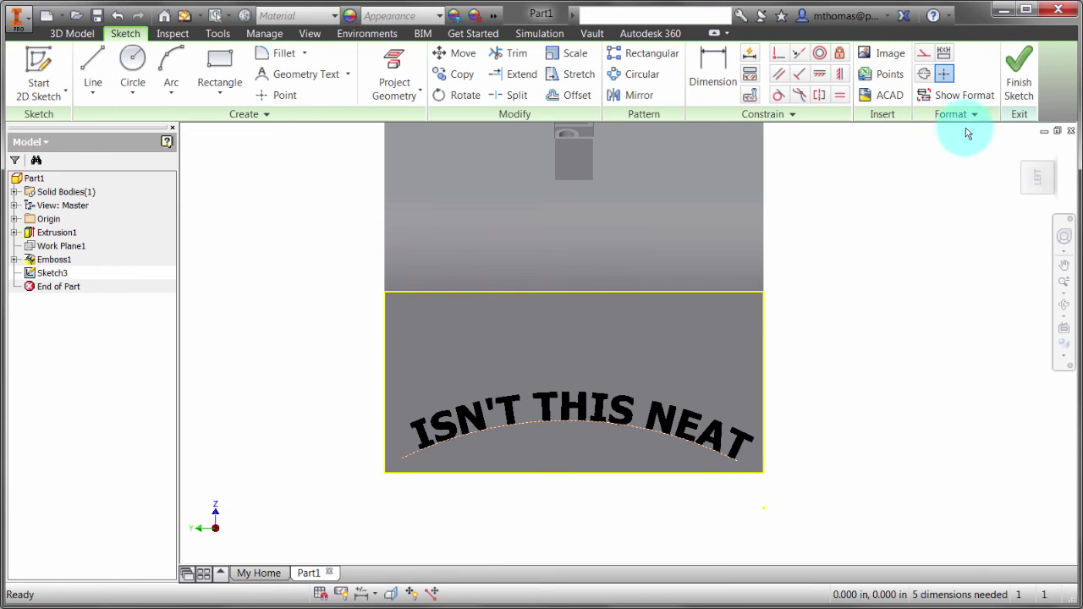
pyautogui.click(1018, 78)
pyautogui.moveTo(713, 353)
pyautogui.keyDown('shift'); pyautogui.mouseDown(button='middle')
pyautogui.moveTo(652, 346)
pyautogui.moveTo(648, 375)
pyautogui.mouseUp(button='middle'); pyautogui.keyUp('shift')
# Extrude the text profile as a 0.125 in cut into the side face.
pyautogui.click(146, 69)
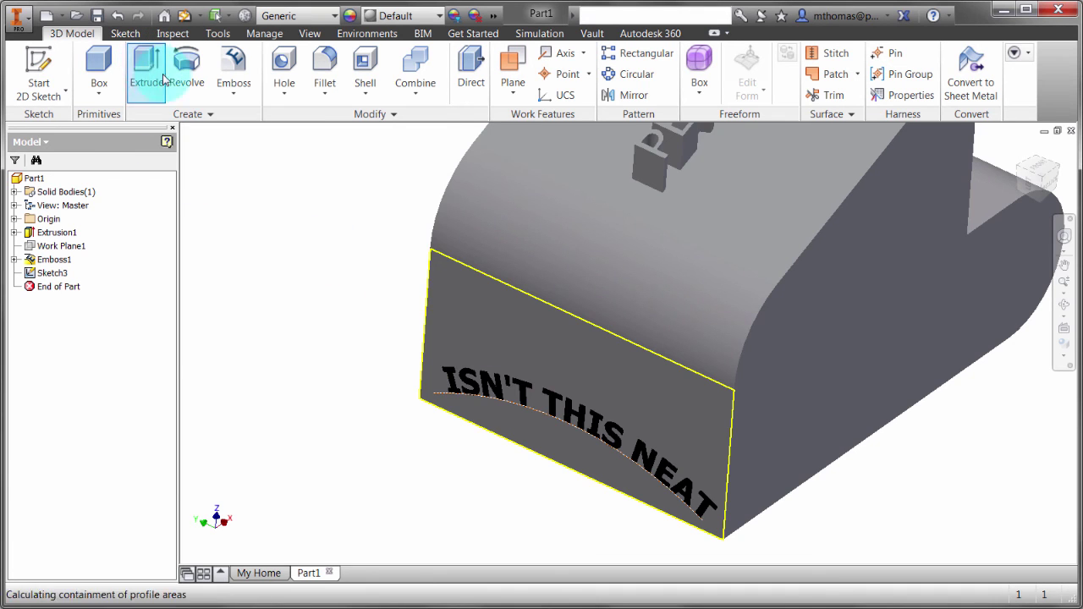
pyautogui.click(487, 390)
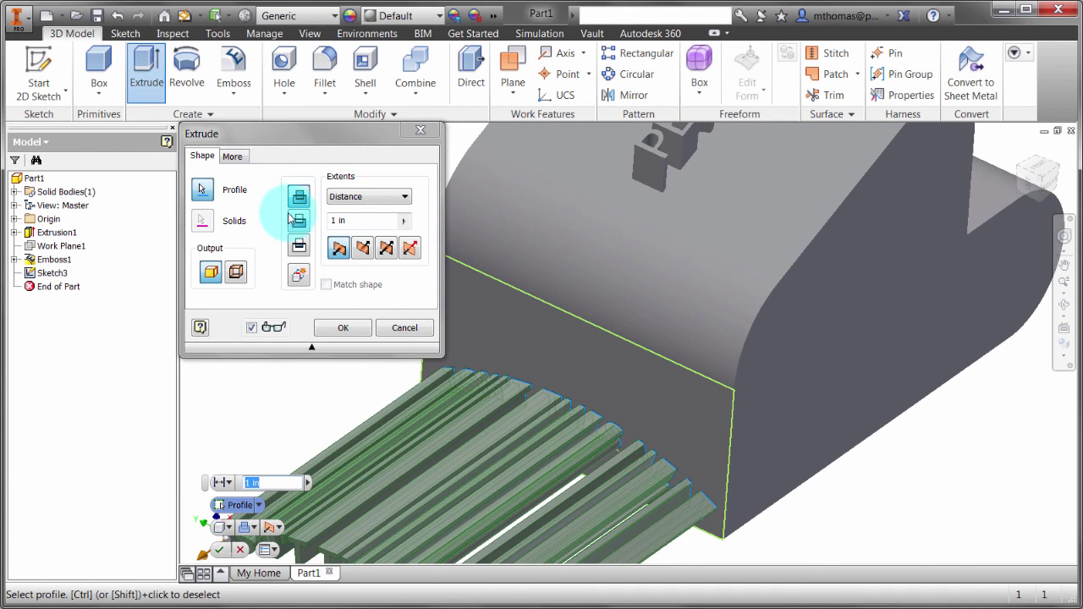
pyautogui.click(299, 222)
pyautogui.write('.125')
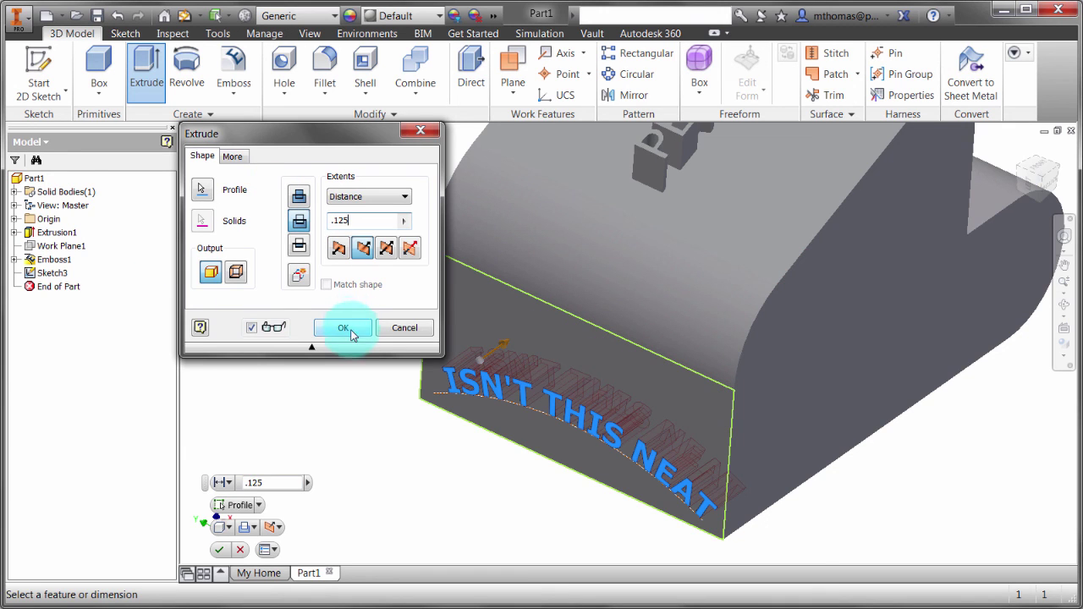
pyautogui.click(343, 327)
pyautogui.moveTo(348, 329)
pyautogui.keyDown('shift'); pyautogui.mouseDown(button='middle')
pyautogui.moveTo(380, 300)
pyautogui.moveTo(397, 300)
pyautogui.moveTo(346, 324)
pyautogui.mouseUp(button='middle'); pyautogui.keyUp('shift')
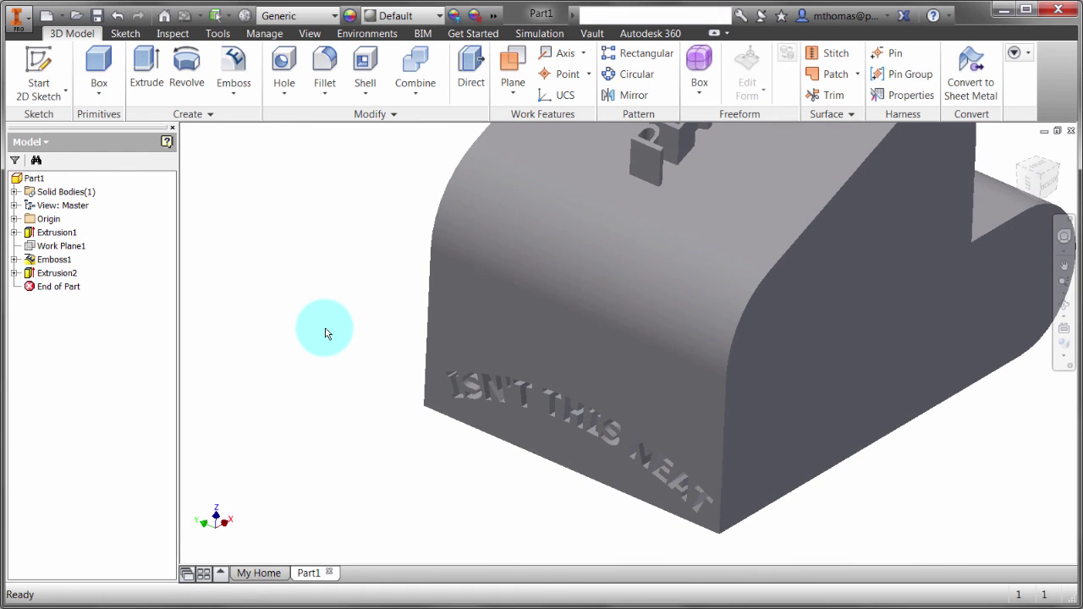